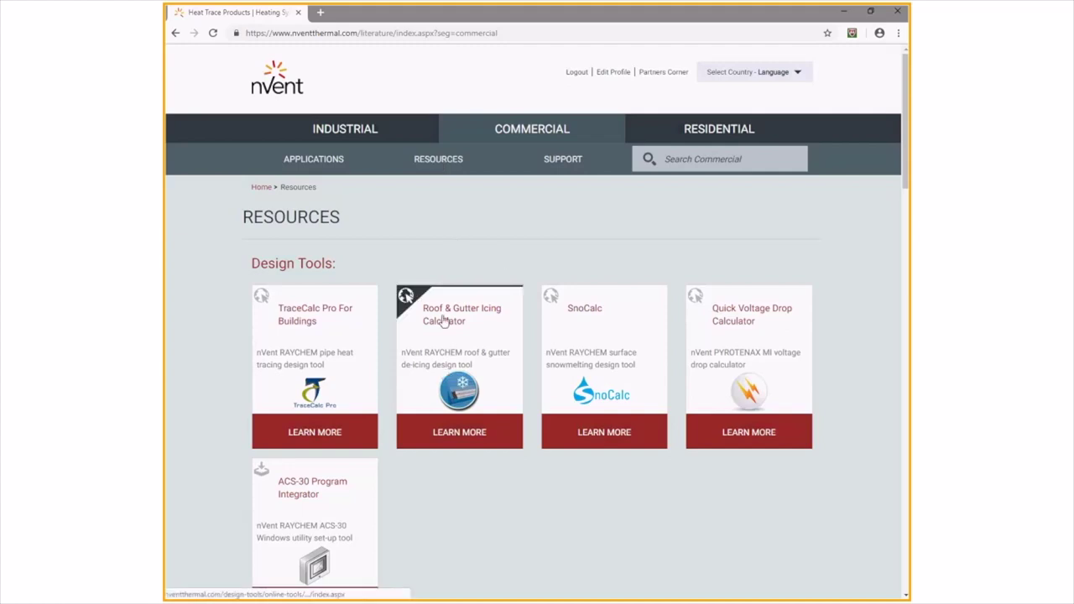
- Open the Roof & Gutter De-Icing Calculator and log in with the prefilled account credentials
click(451, 435)
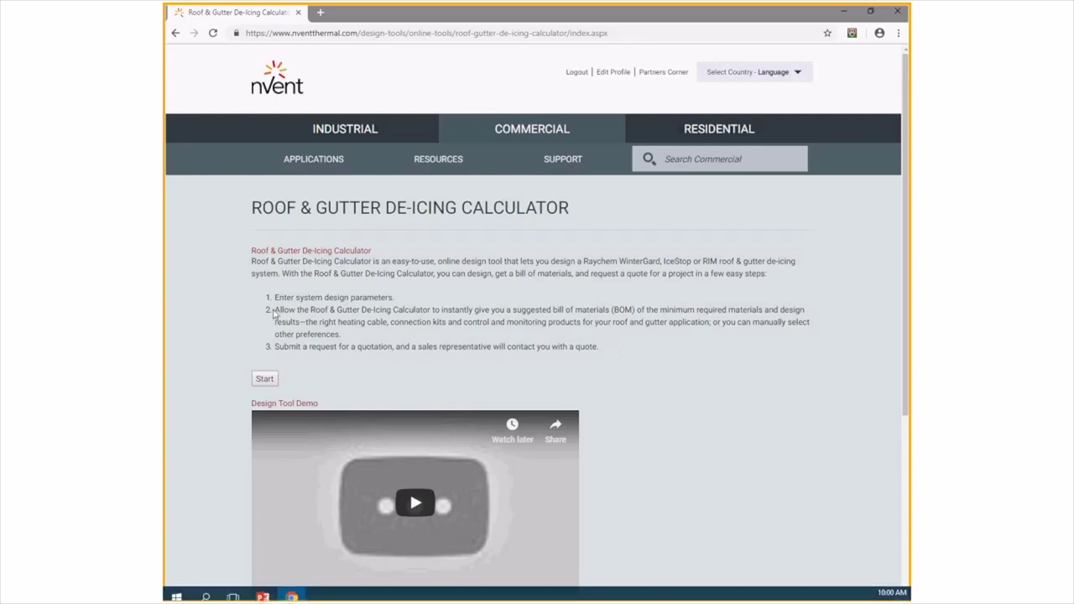
click(265, 382)
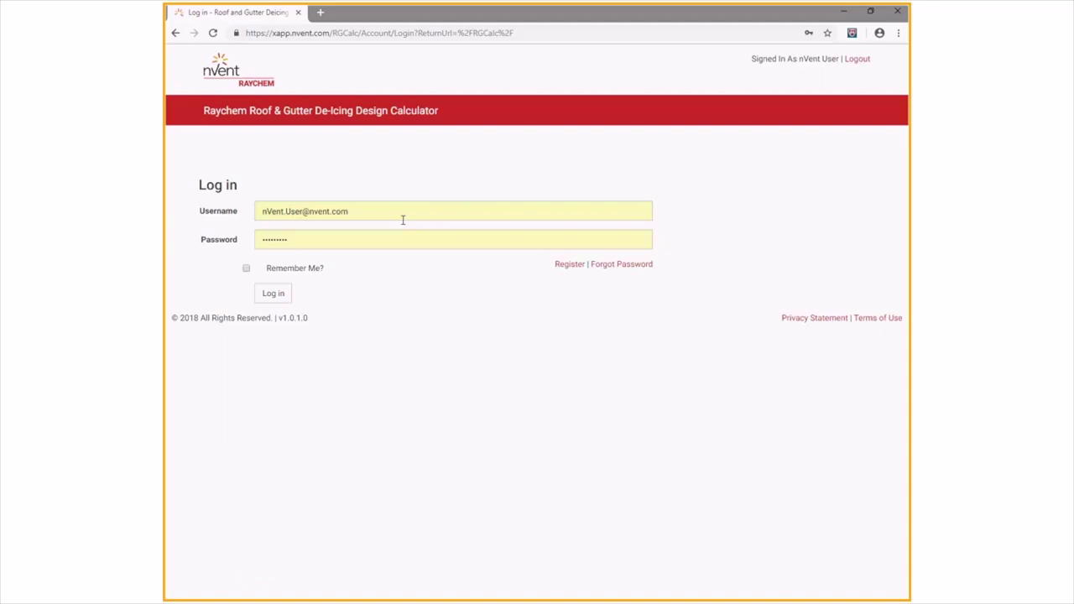
click(273, 294)
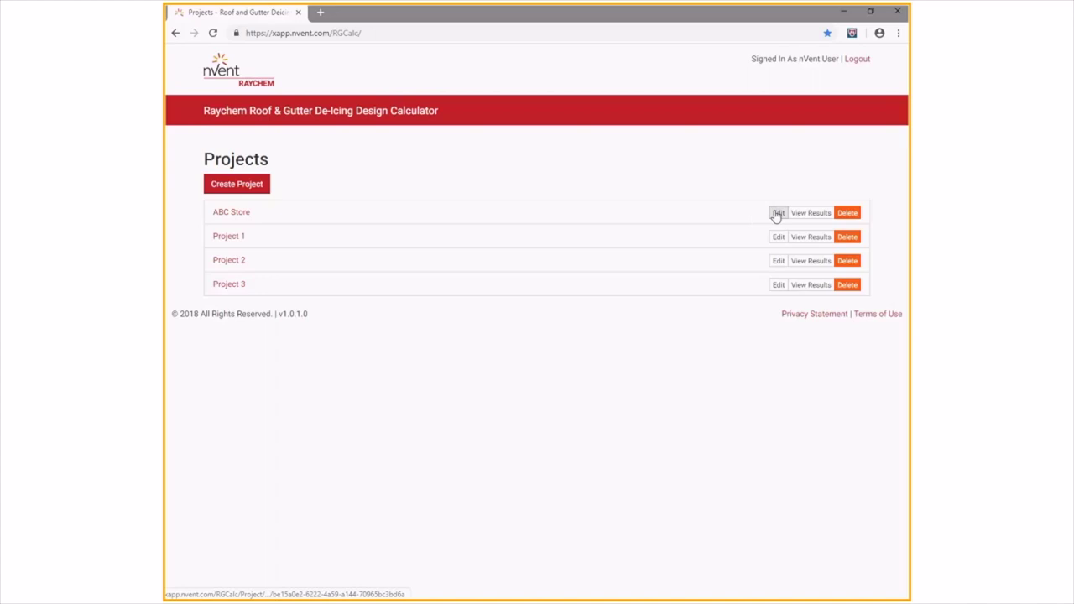
- Delete the ABC Store project from the project list and create a new project
click(847, 213)
click(685, 148)
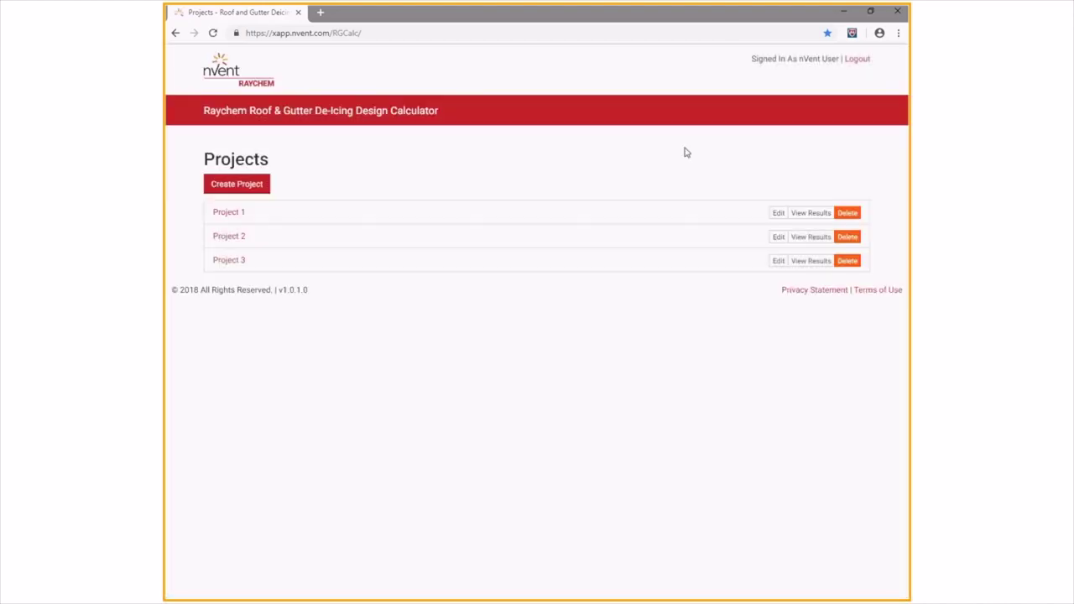
click(232, 186)
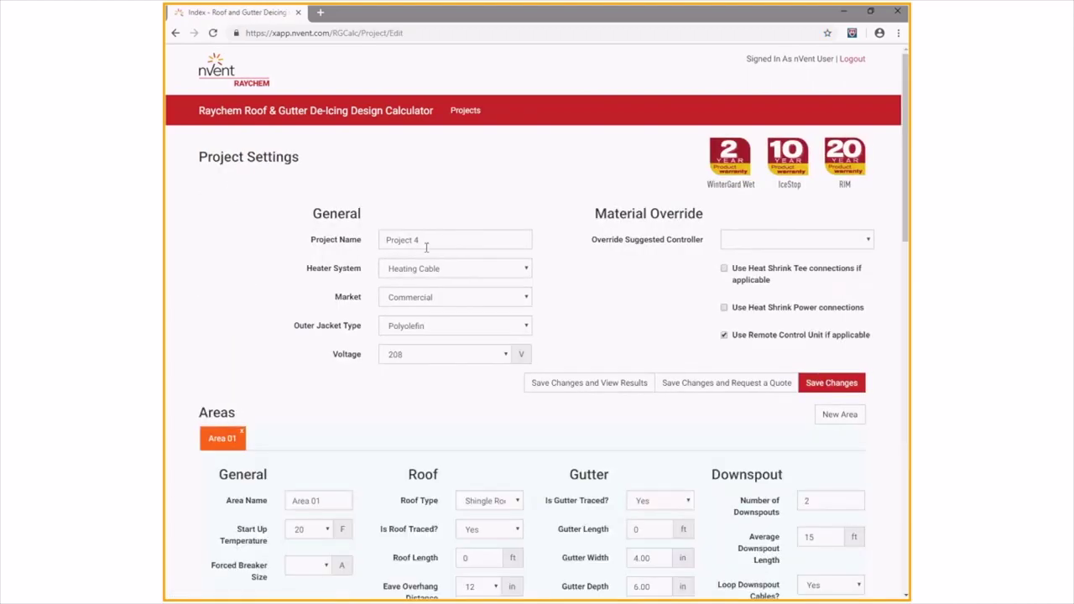
- Name the new project ABC Store and choose Heating Cable as its heater system
drag(427, 245, 362, 234)
text(ABC)
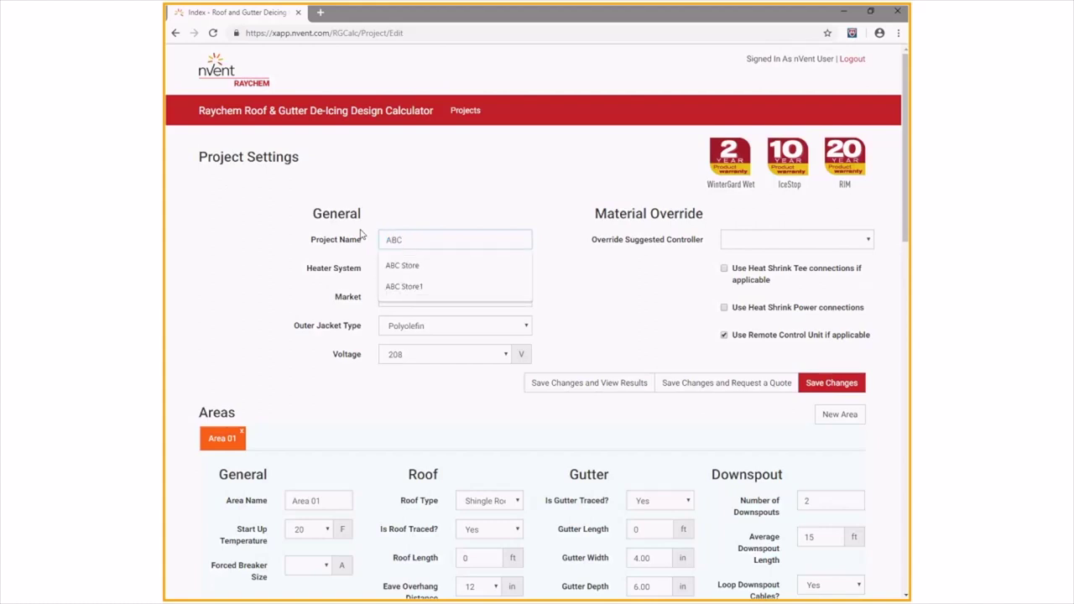
key(Down)
key(Return)
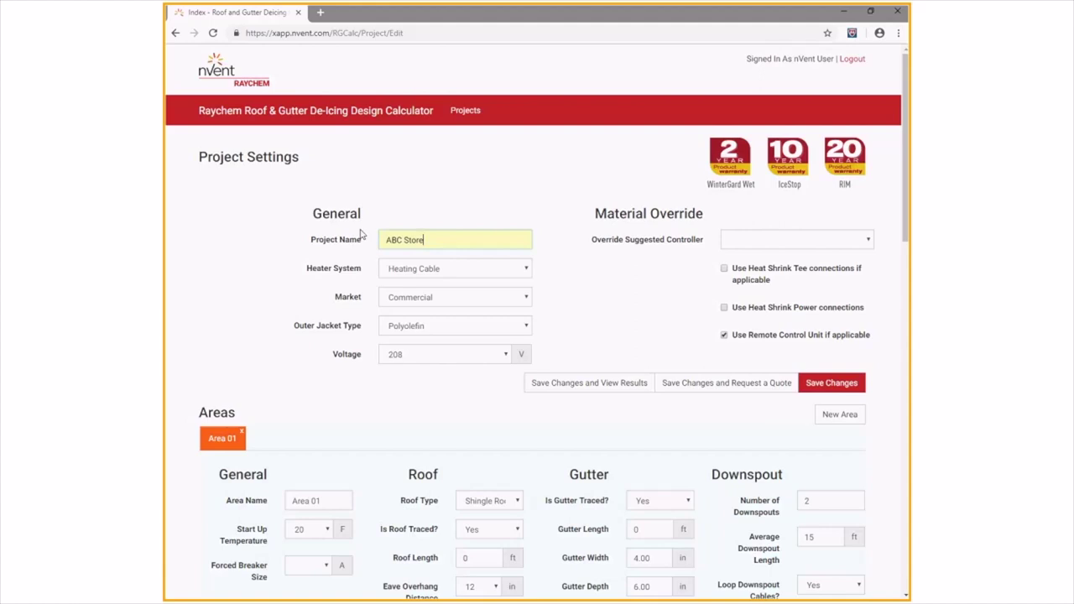
click(526, 269)
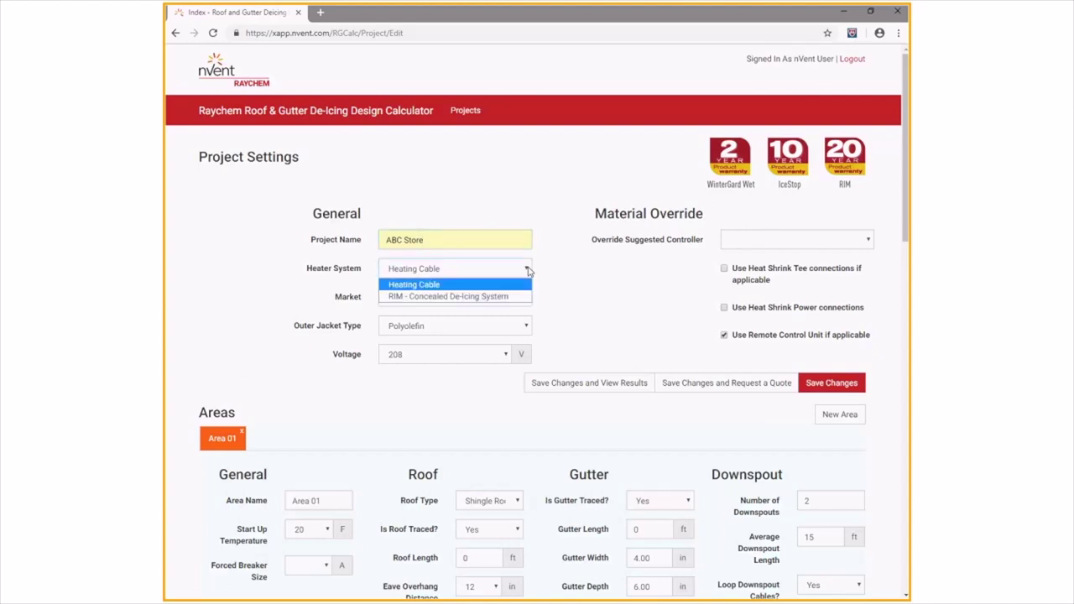
click(435, 285)
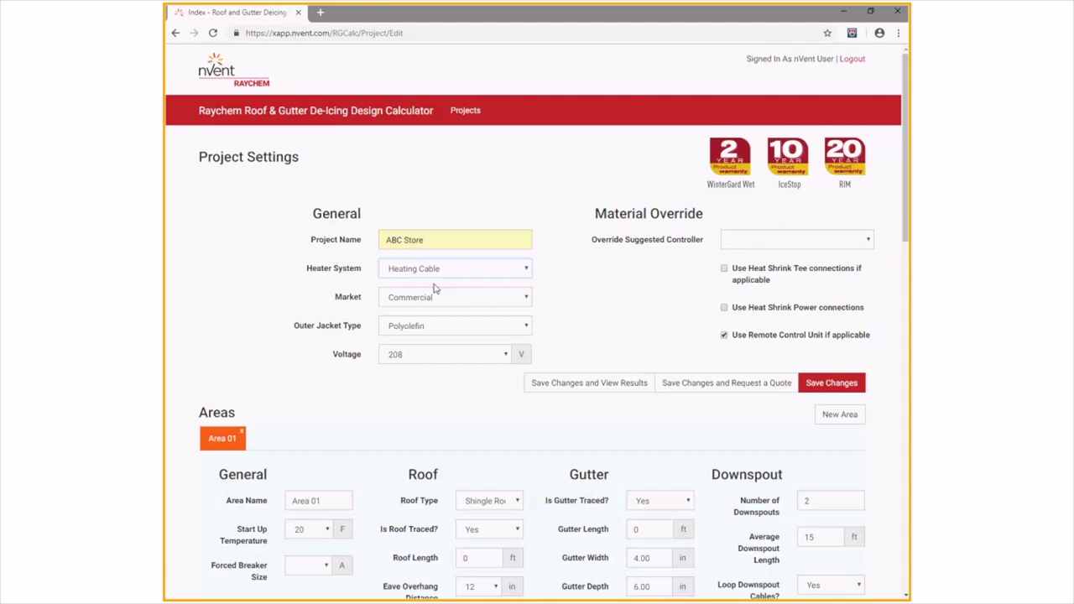
- Set the project's market to Residential and check which supply voltages are offered for it
click(524, 299)
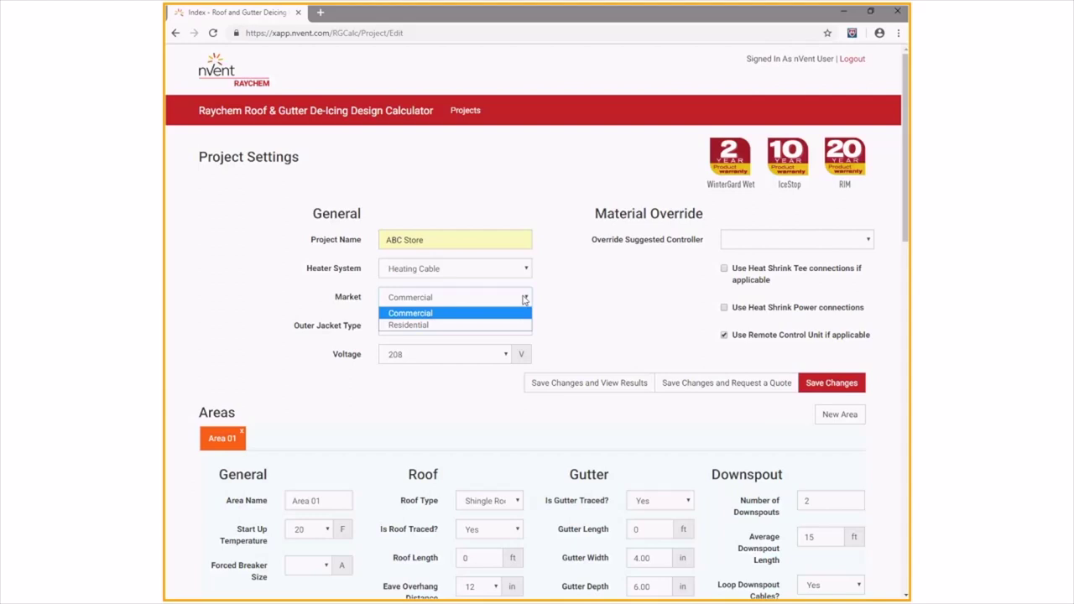
click(483, 326)
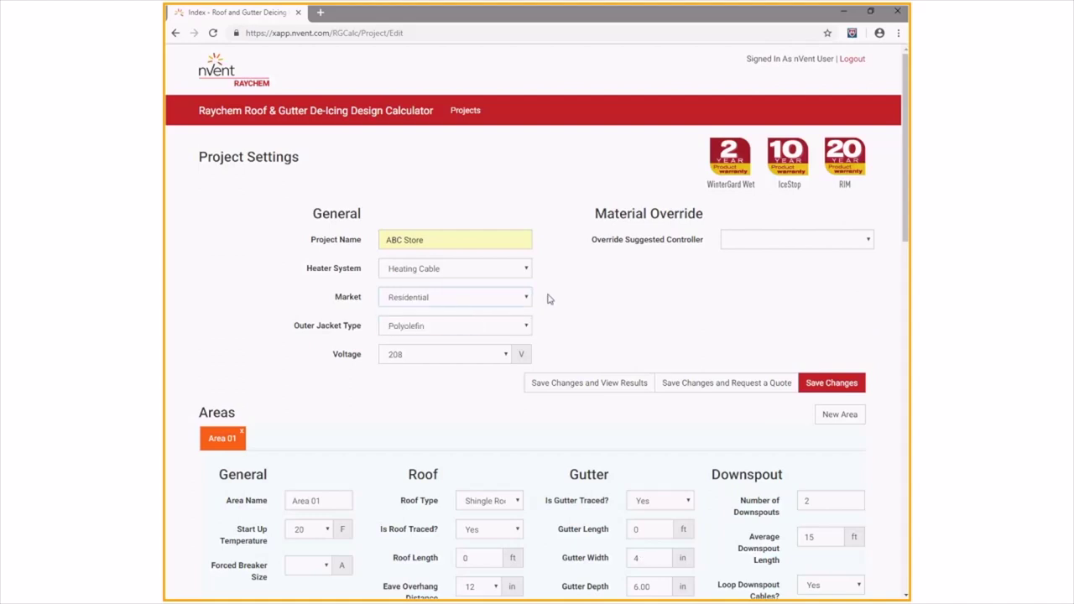
click(507, 358)
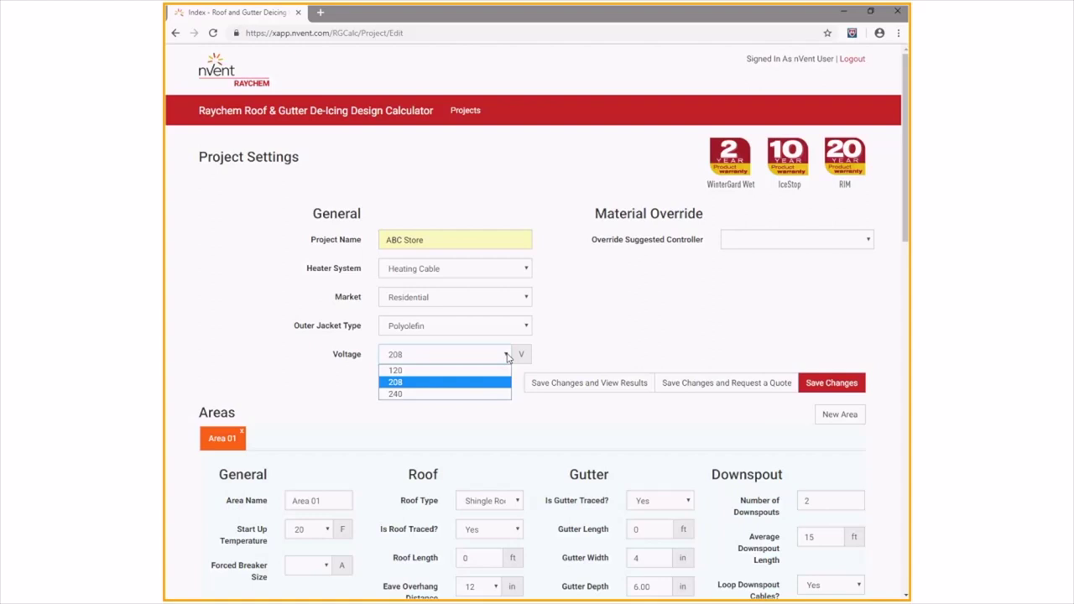
click(507, 357)
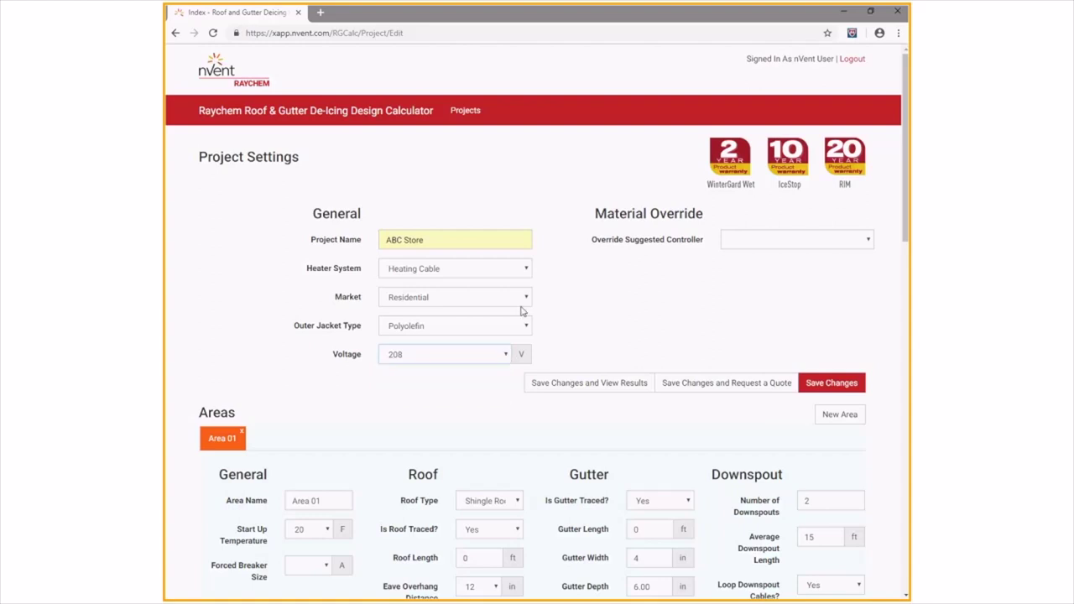
- Set the project's market to Commercial, with a Polyolefin outer jacket and a voltage of 208 V
click(522, 298)
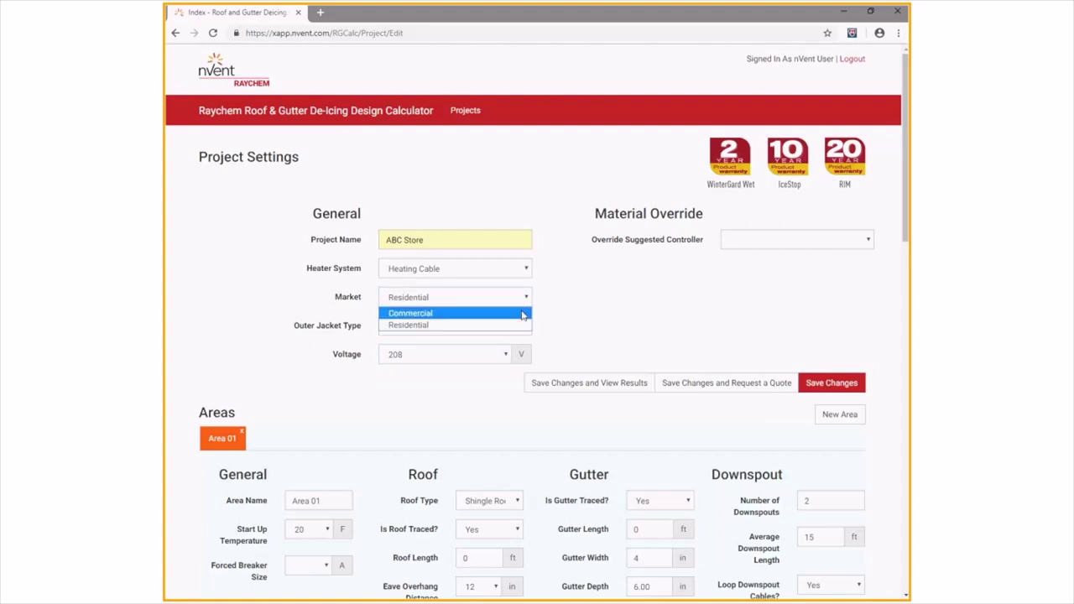
click(521, 314)
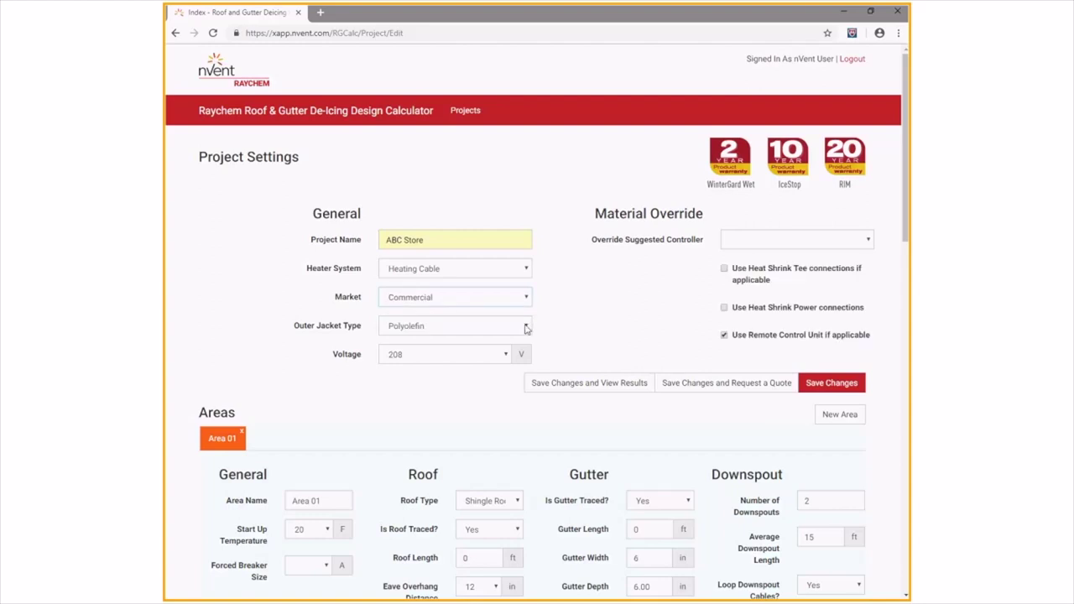
click(526, 328)
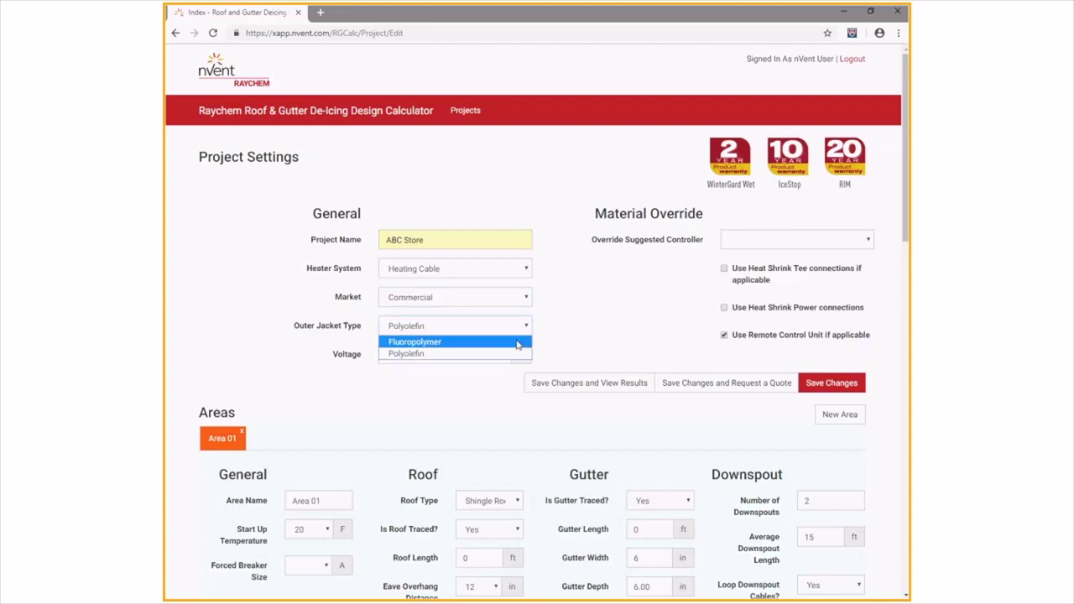
click(516, 353)
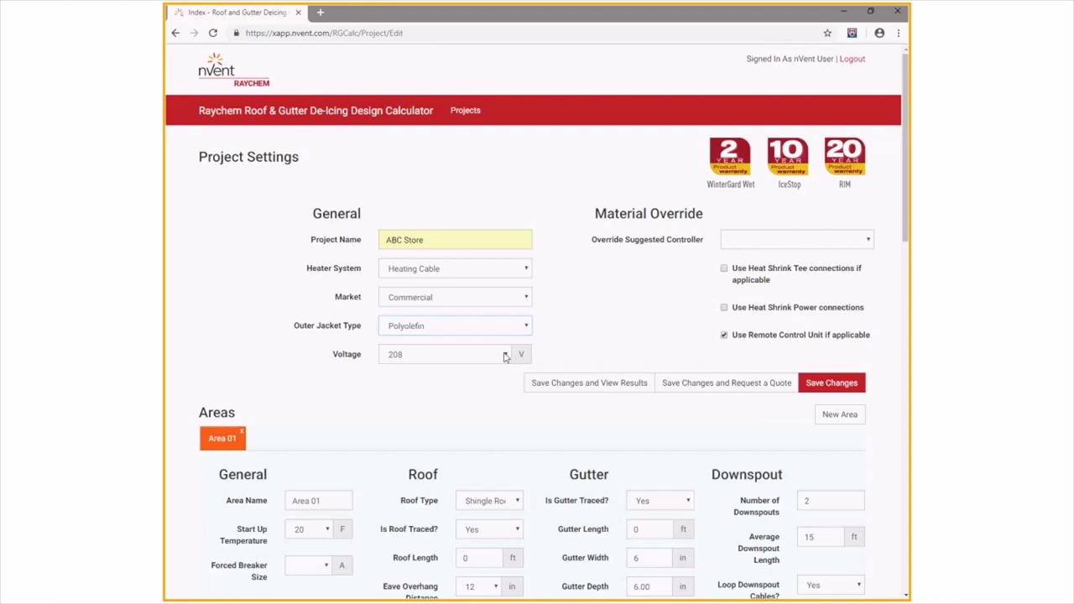
click(506, 357)
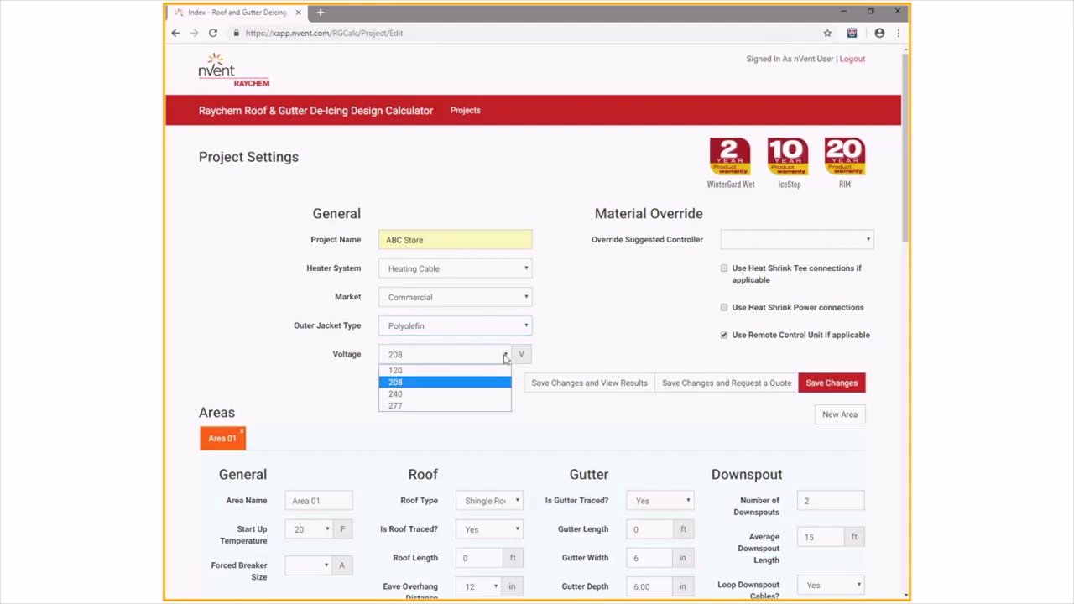
click(454, 383)
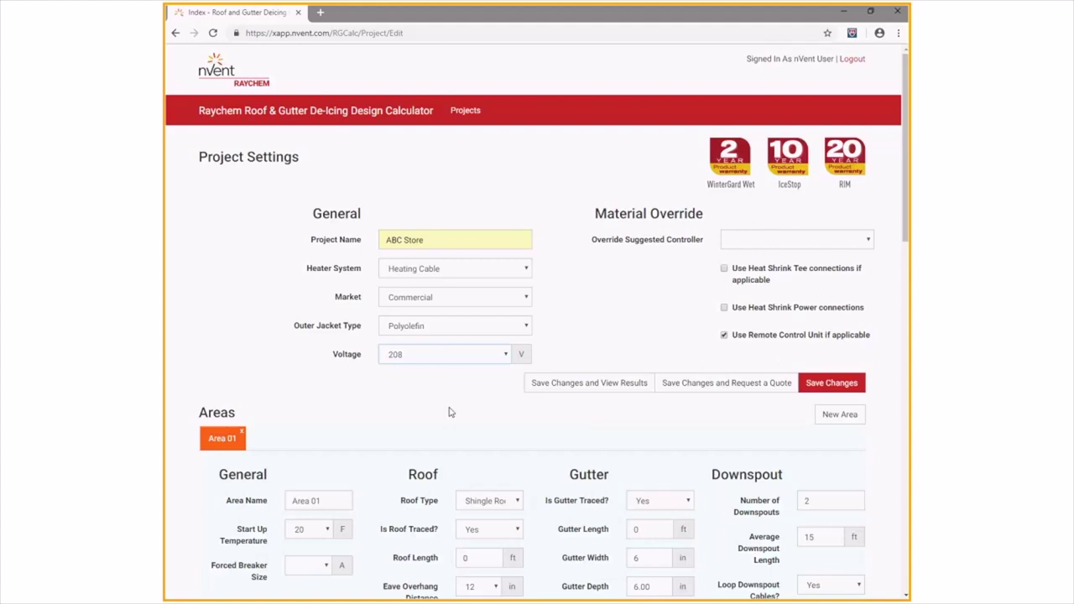
- Rename the project's first area as Front Entrance
scroll(449, 412, down, 1)
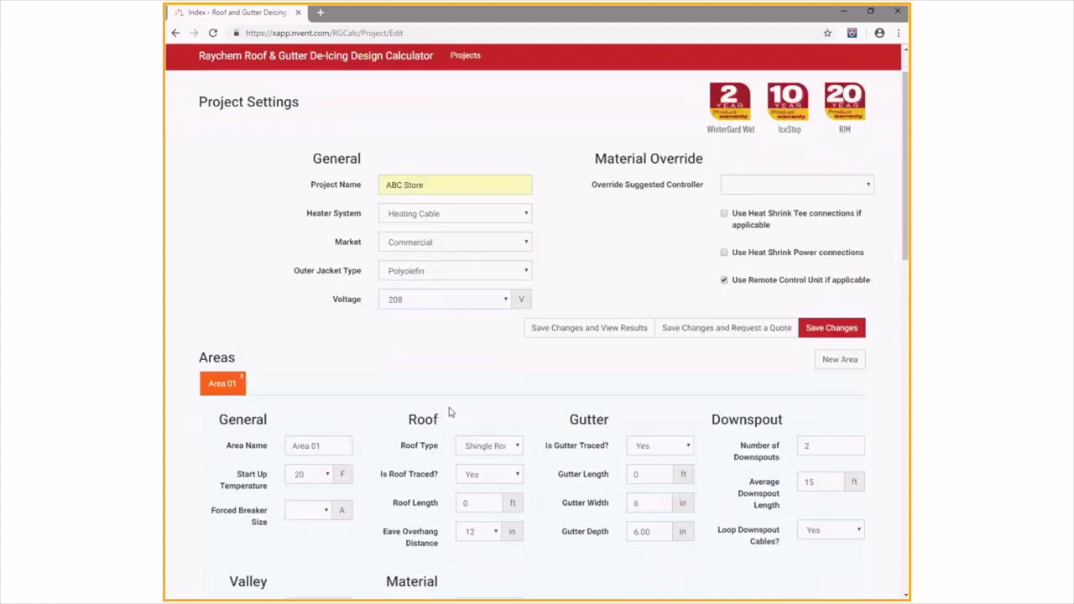
scroll(448, 411, down, 1)
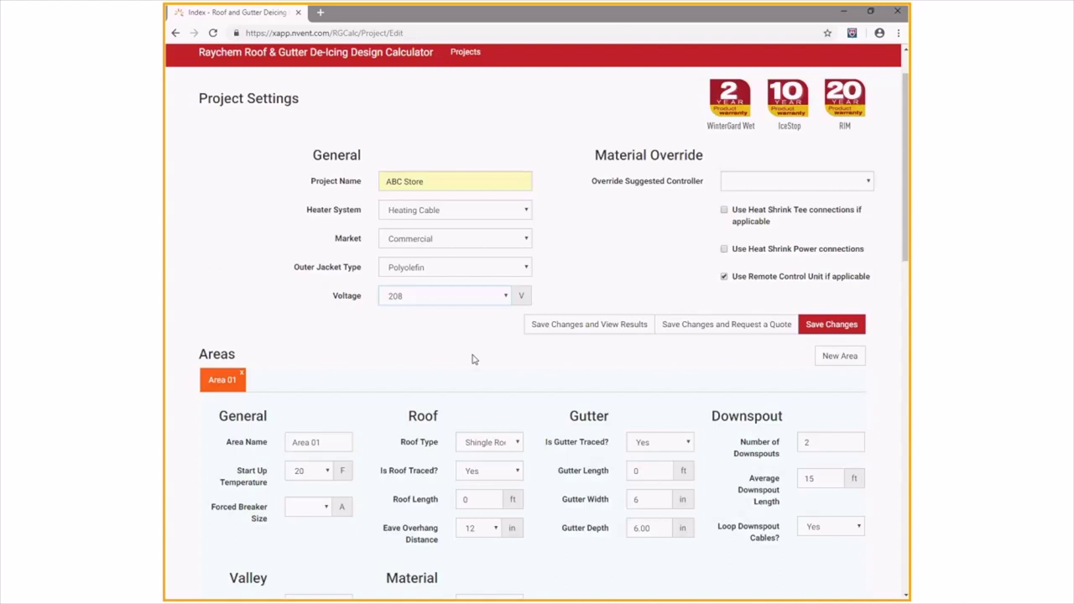
scroll(473, 359, down, 1)
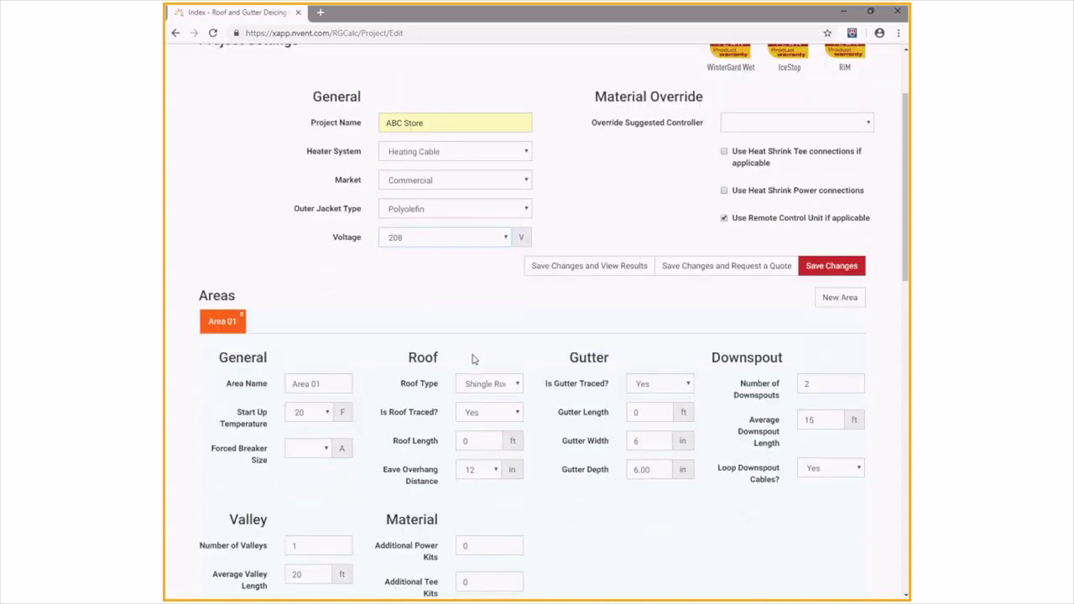
scroll(472, 359, down, 2)
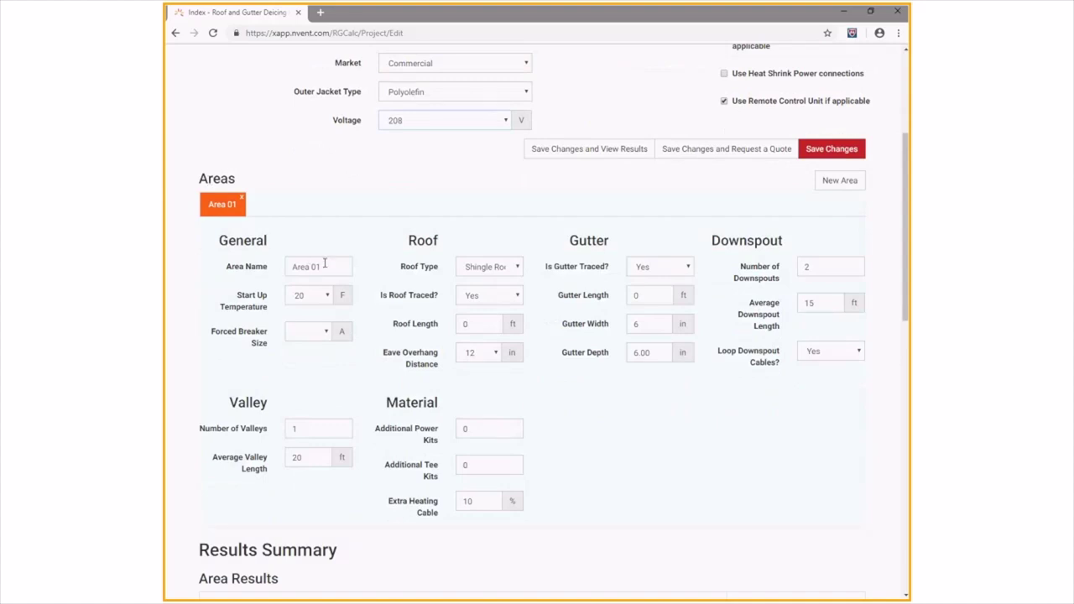
triple_click(296, 266)
text(Etn)
key(BackSpace)
key(BackSpace)
text(ntrance)
key(BackSpace)
key(Home)
text(Front)
click(361, 280)
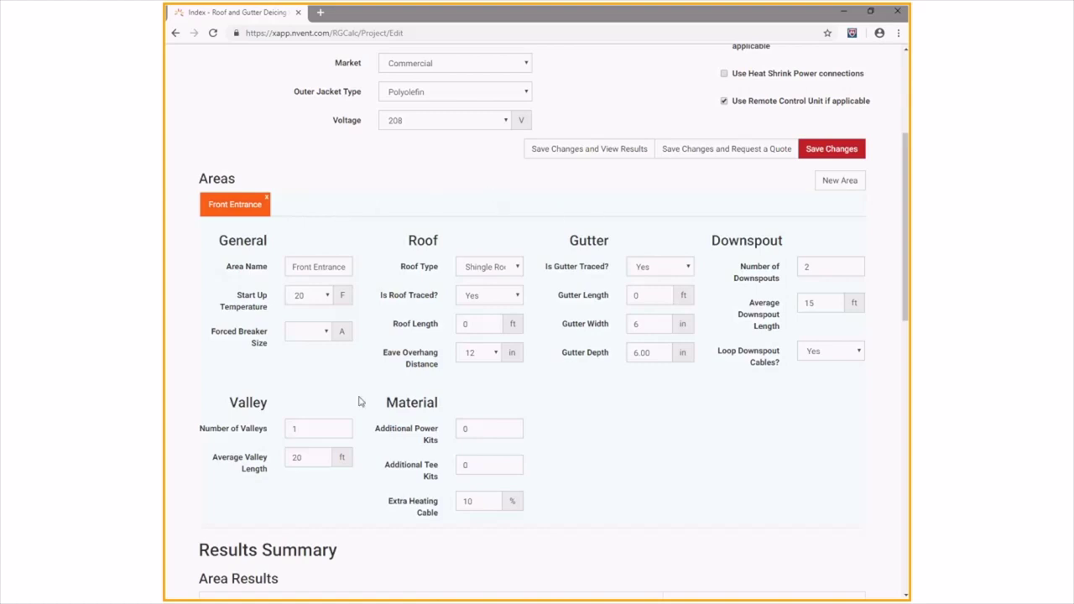
- Set the Front Entrance area's start-up temperature to 0 F and leave its forced breaker size blank
click(331, 298)
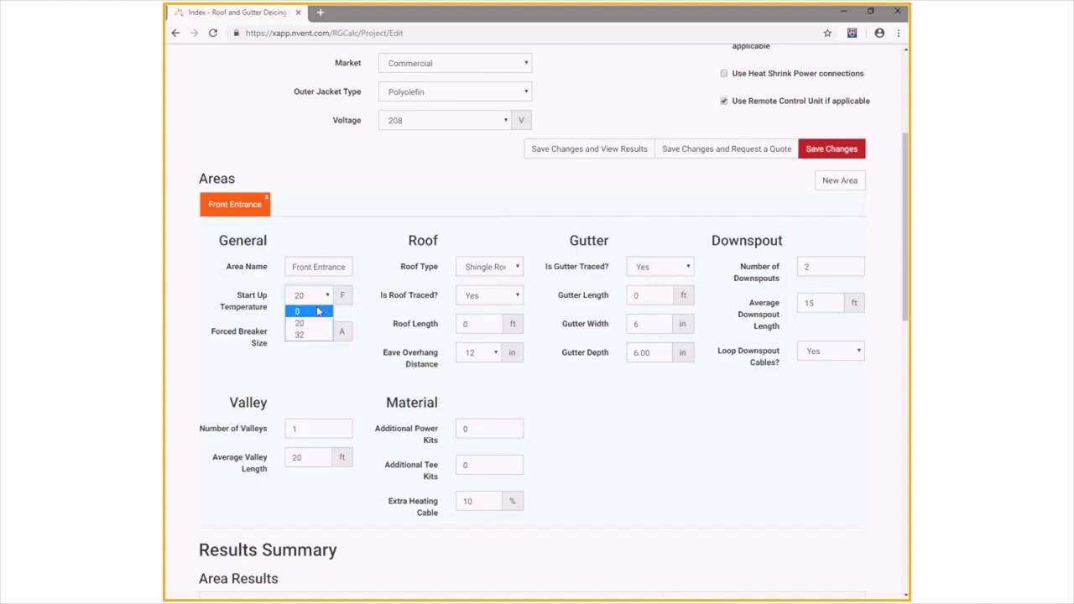
click(318, 312)
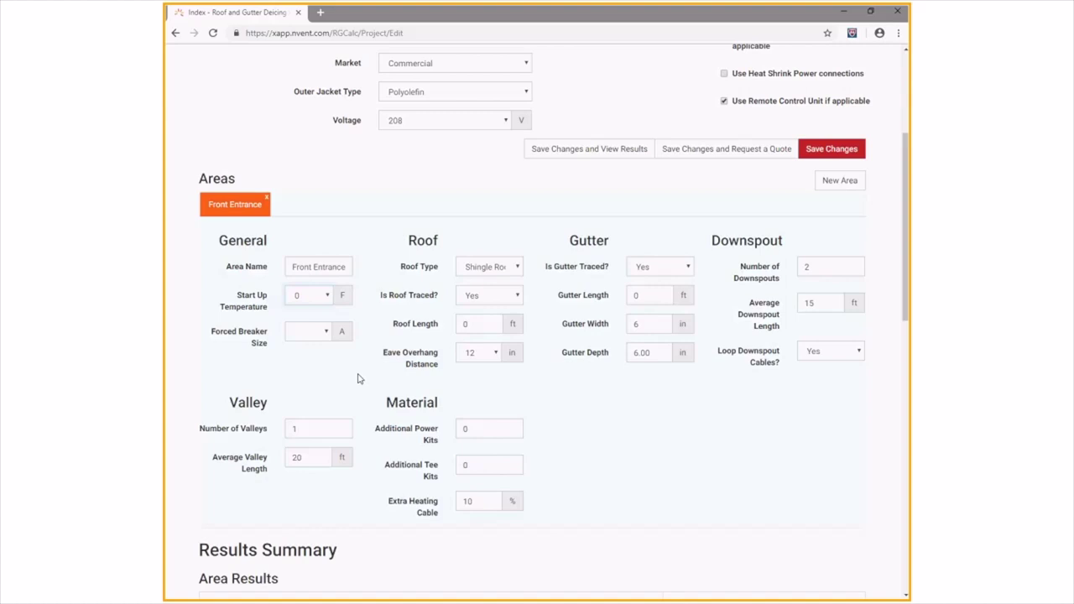
click(327, 333)
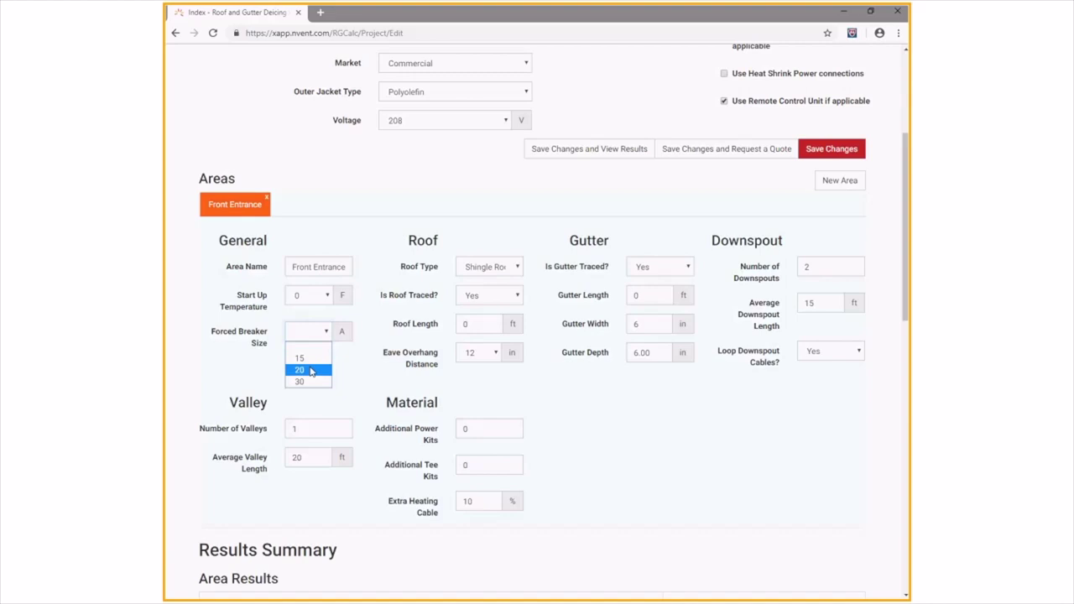
click(353, 352)
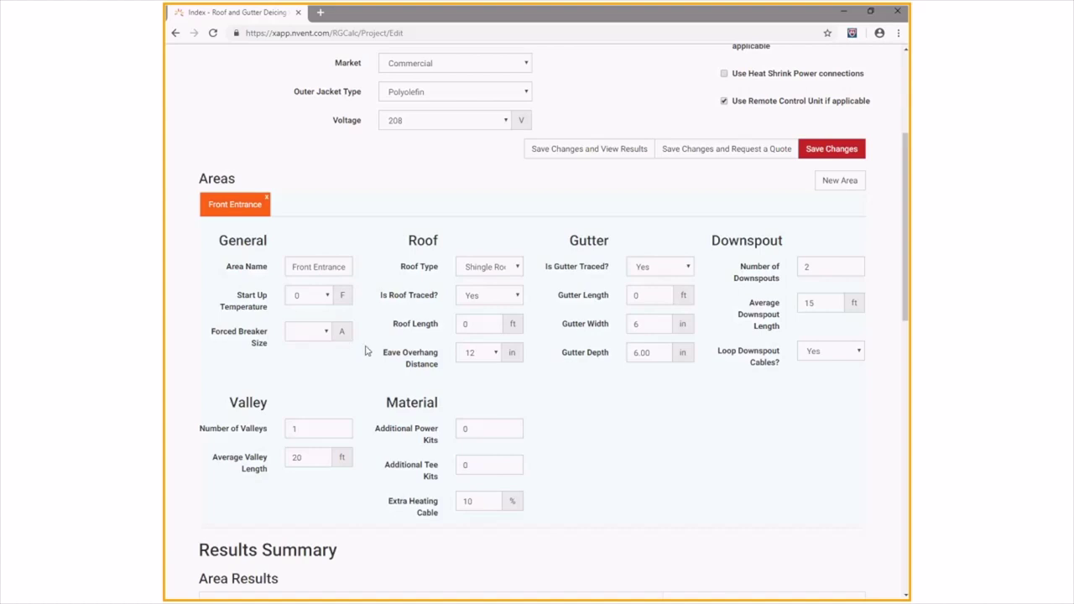
- Define the area's roof as Shingle Roof with a length of 20 ft and an eave overhang distance of 24 in
click(519, 269)
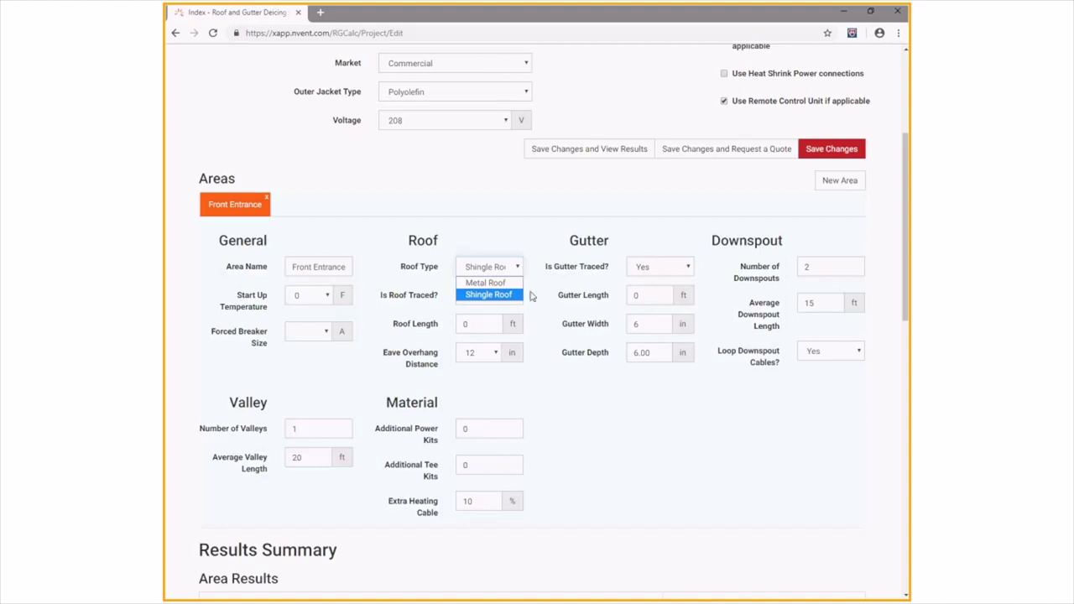
click(503, 295)
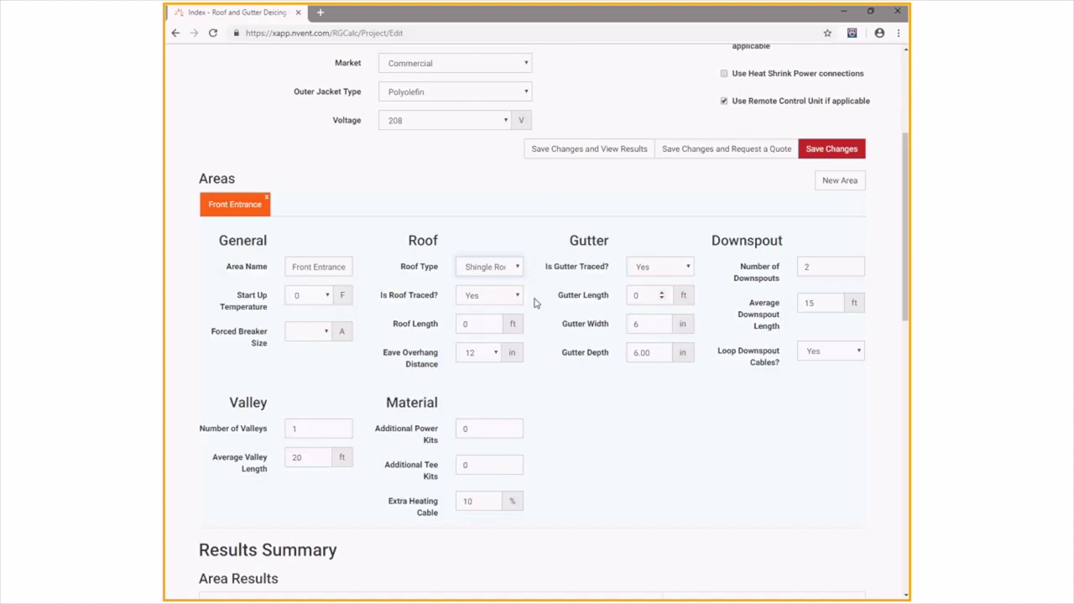
double_click(471, 327)
text(20)
click(564, 401)
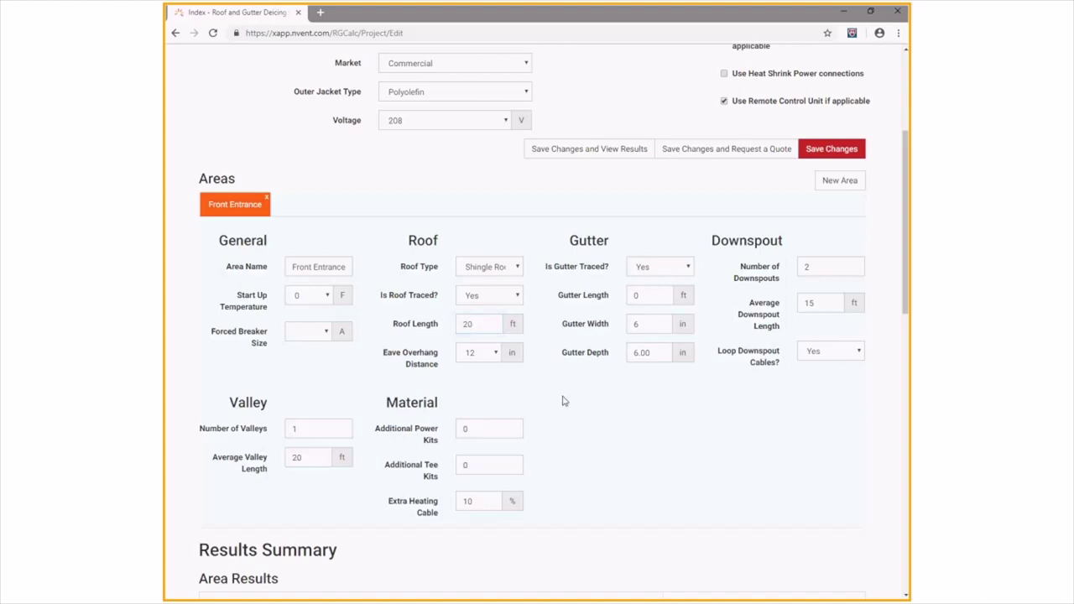
click(495, 356)
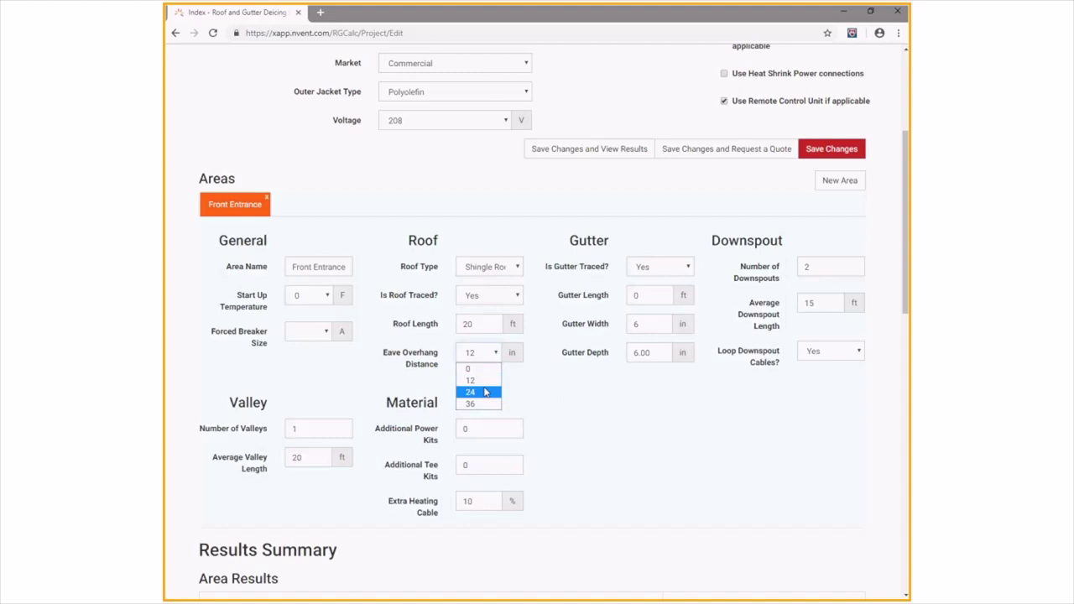
click(485, 392)
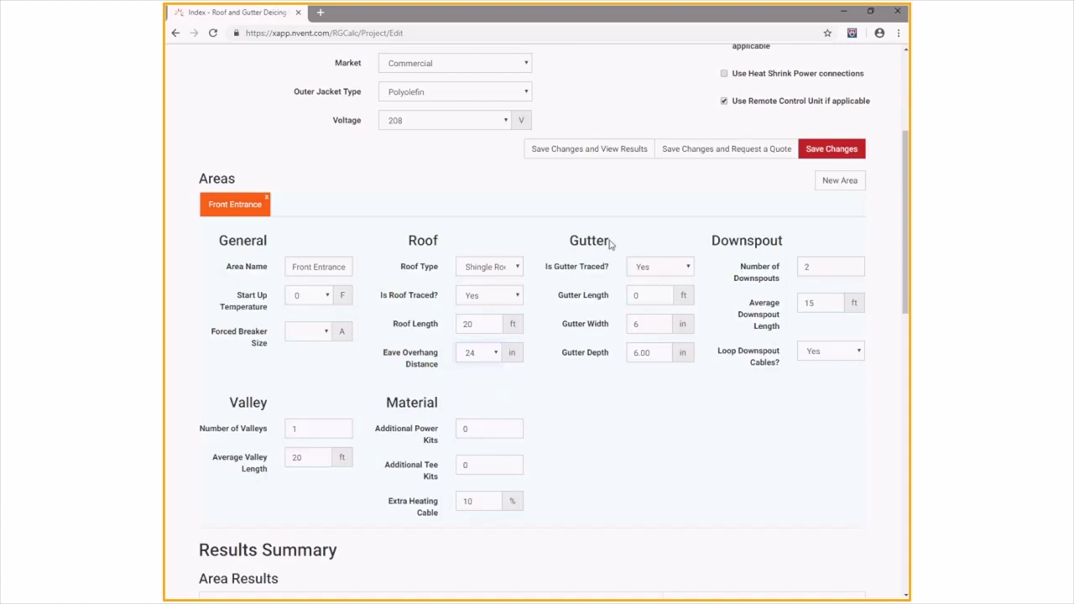
- Set the gutter length and the average downspout length to 20 ft each, with Yes for looping the downspout cables
double_click(644, 292)
text(20)
click(819, 266)
key(Tab)
text(20)
click(859, 353)
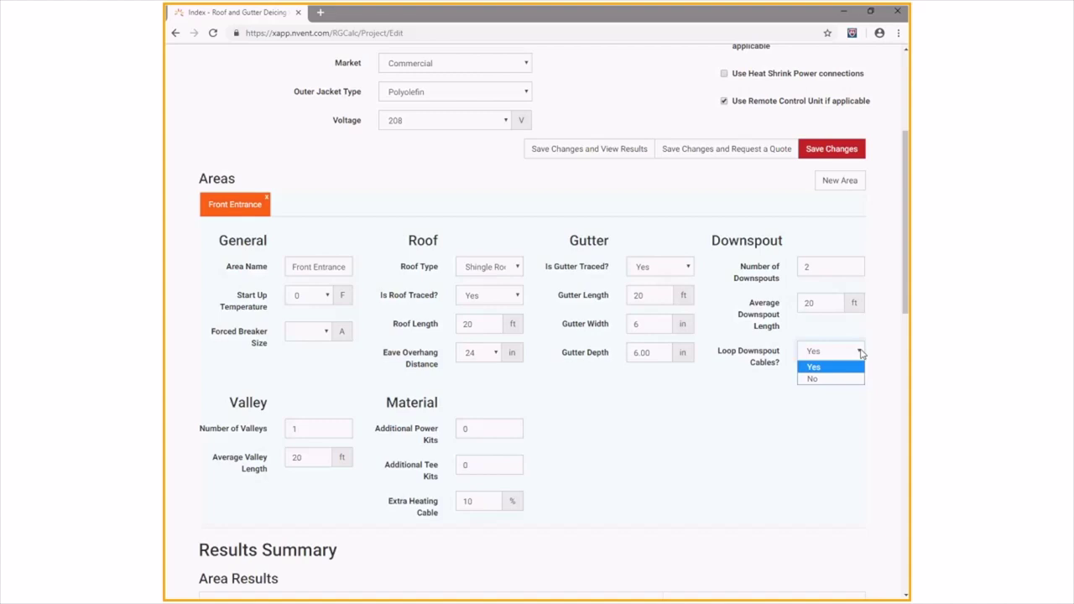
click(823, 372)
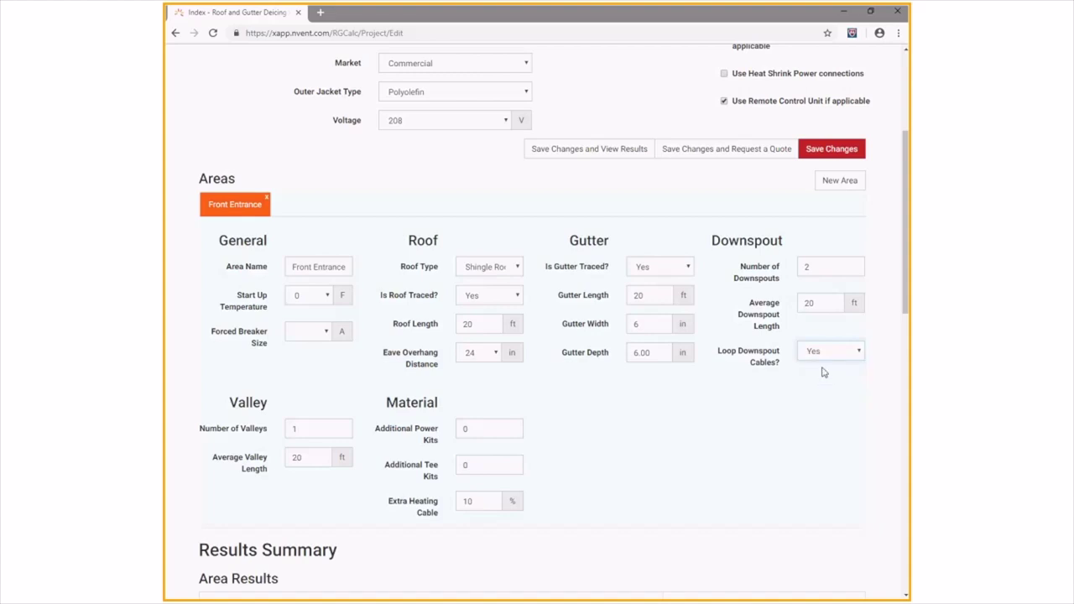
- Set the Front Entrance area's number of valleys to 0
click(305, 432)
scroll(325, 372, down, 1)
drag(309, 369, 225, 382)
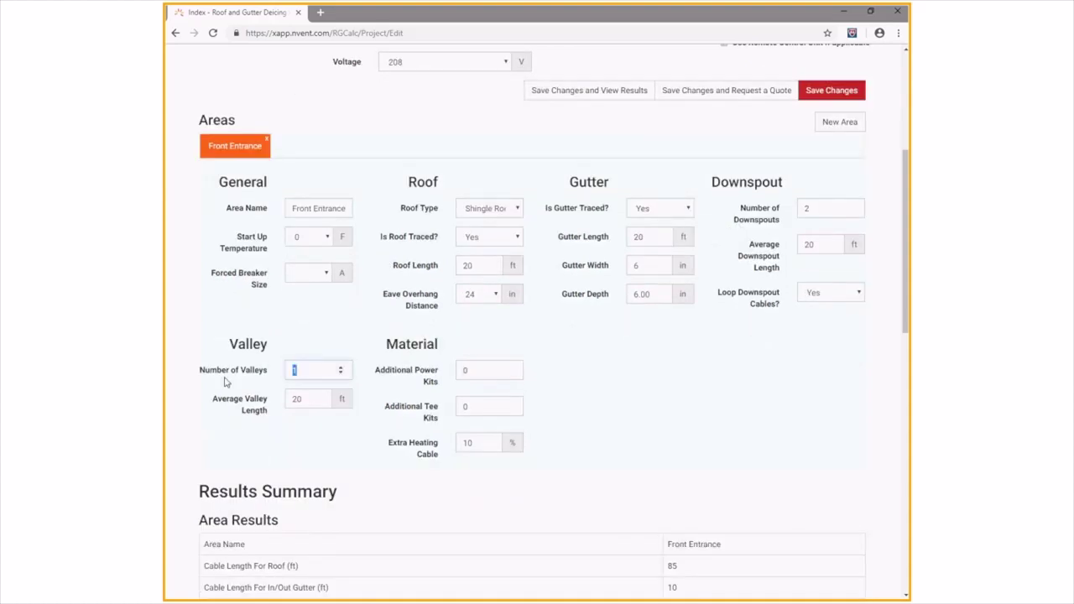
text(0)
- Review the Front Entrance area results, the project cable length totals and the project bill of materials
scroll(558, 451, down, 1)
scroll(557, 452, down, 2)
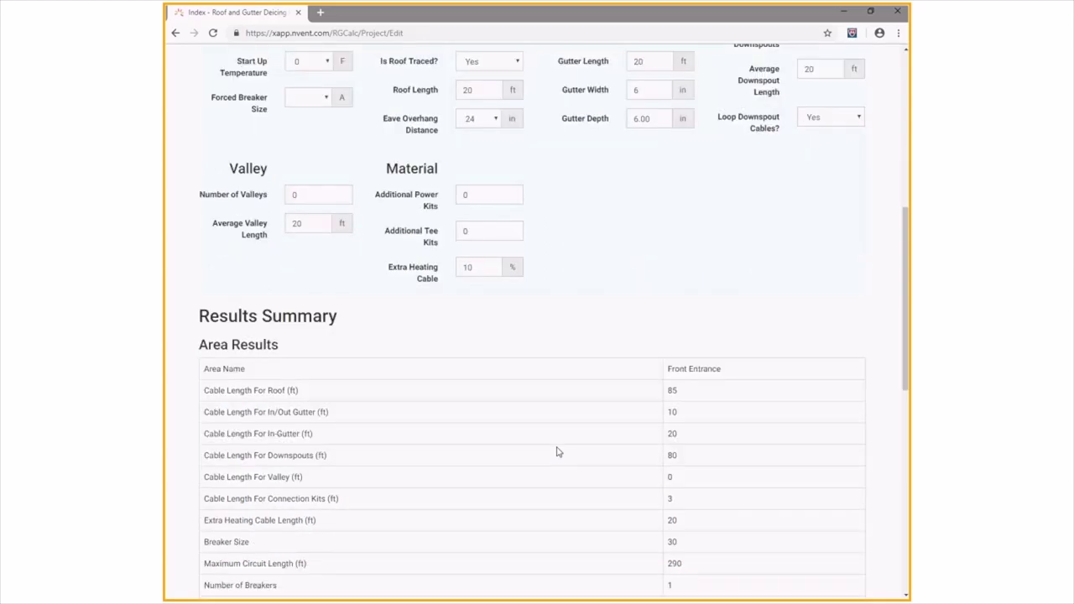
scroll(557, 452, down, 2)
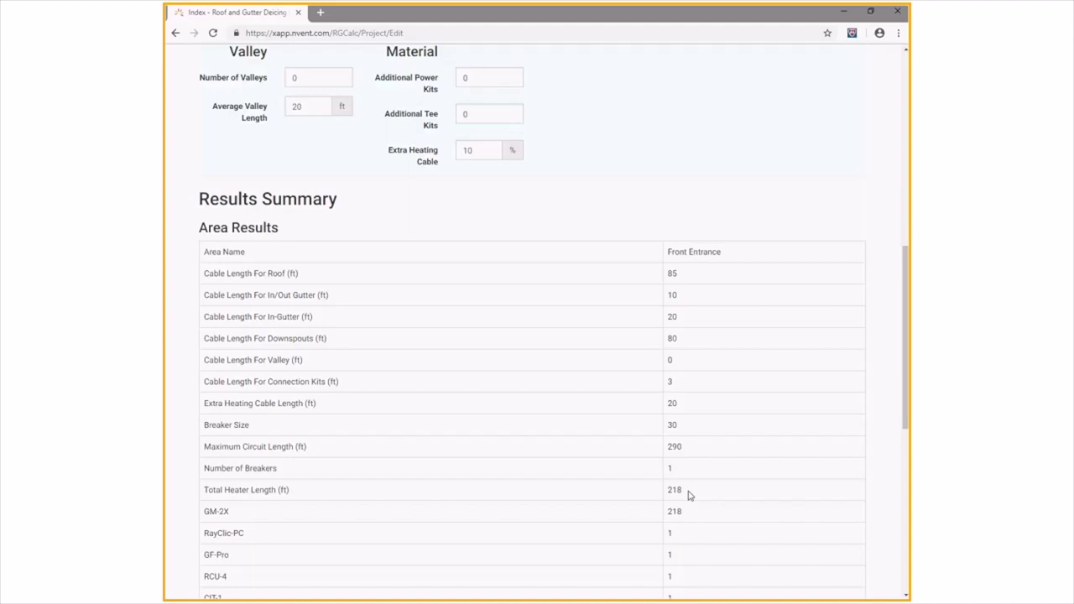
scroll(689, 496, down, 3)
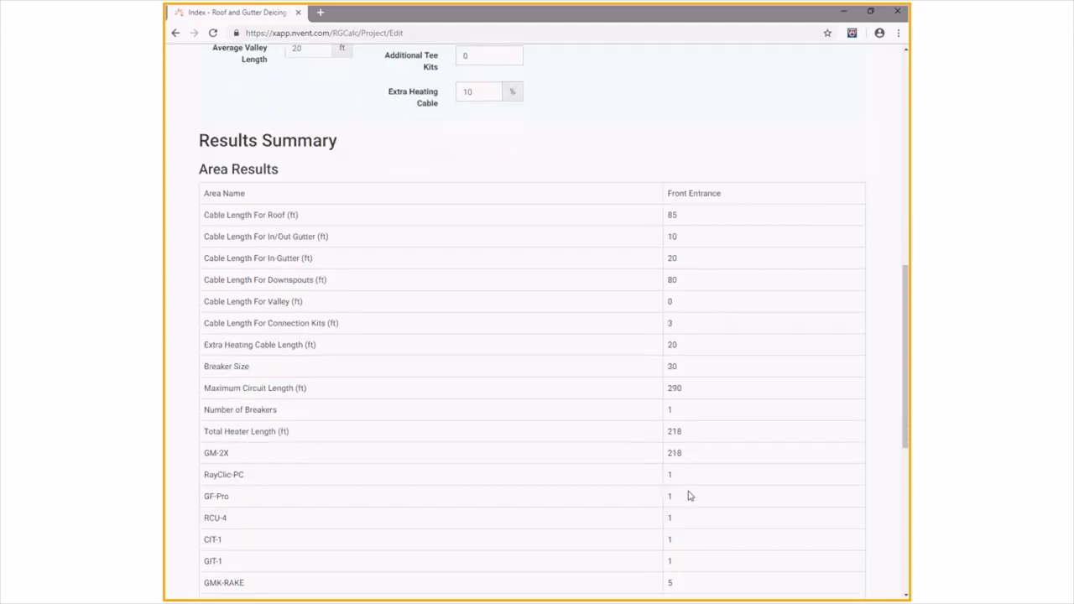
scroll(688, 496, down, 1)
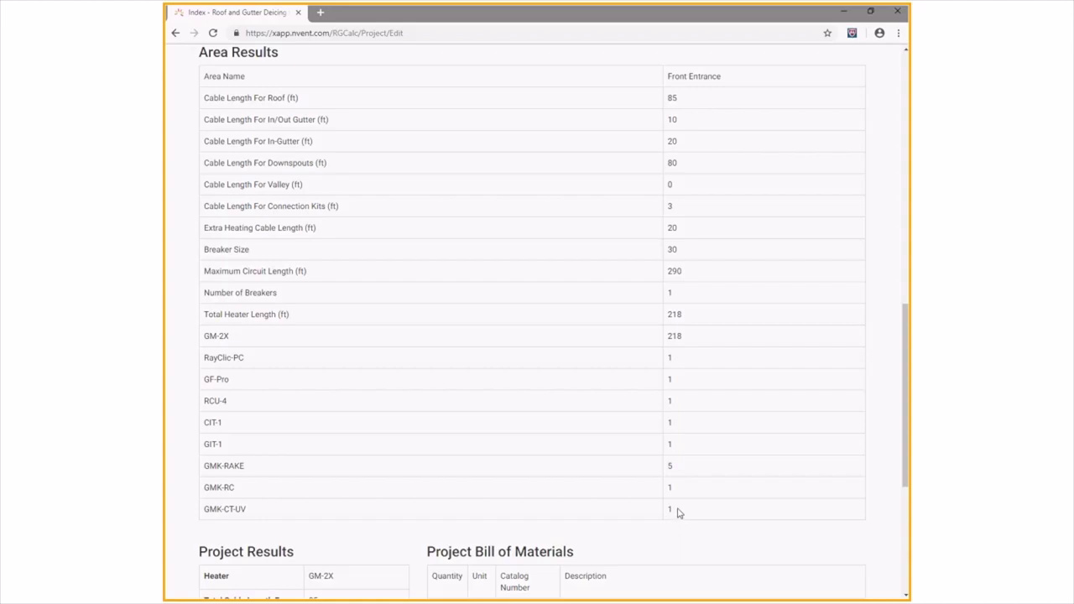
scroll(677, 513, down, 2)
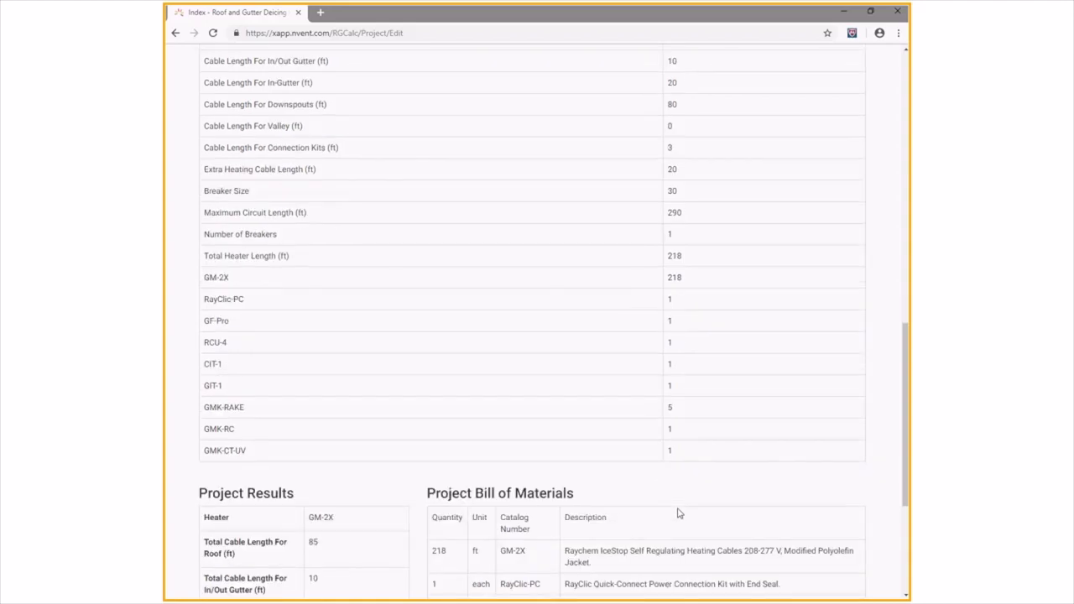
scroll(677, 513, down, 1)
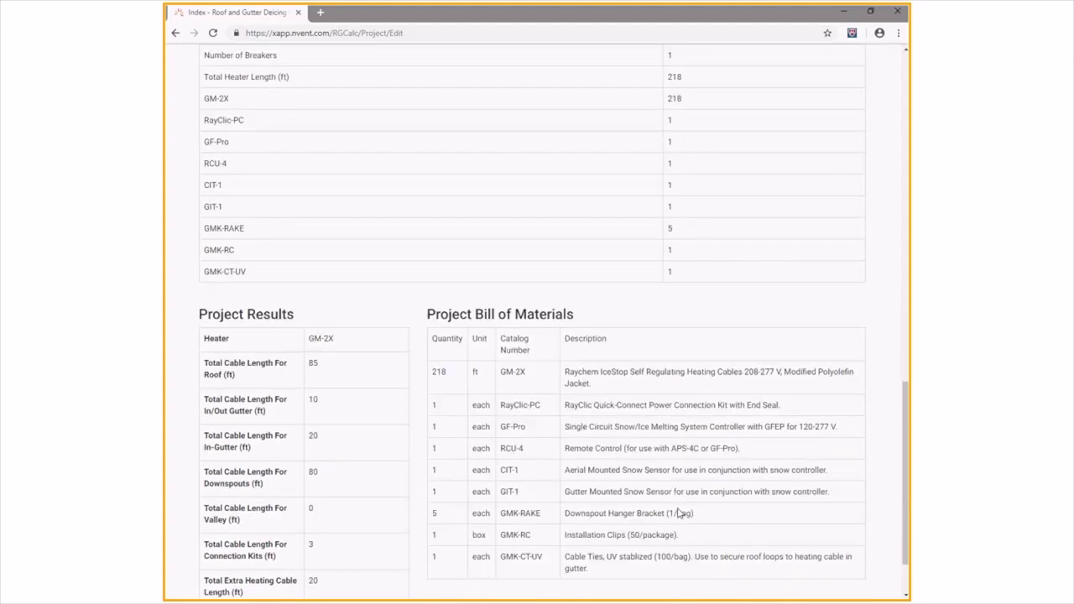
scroll(642, 512, down, 1)
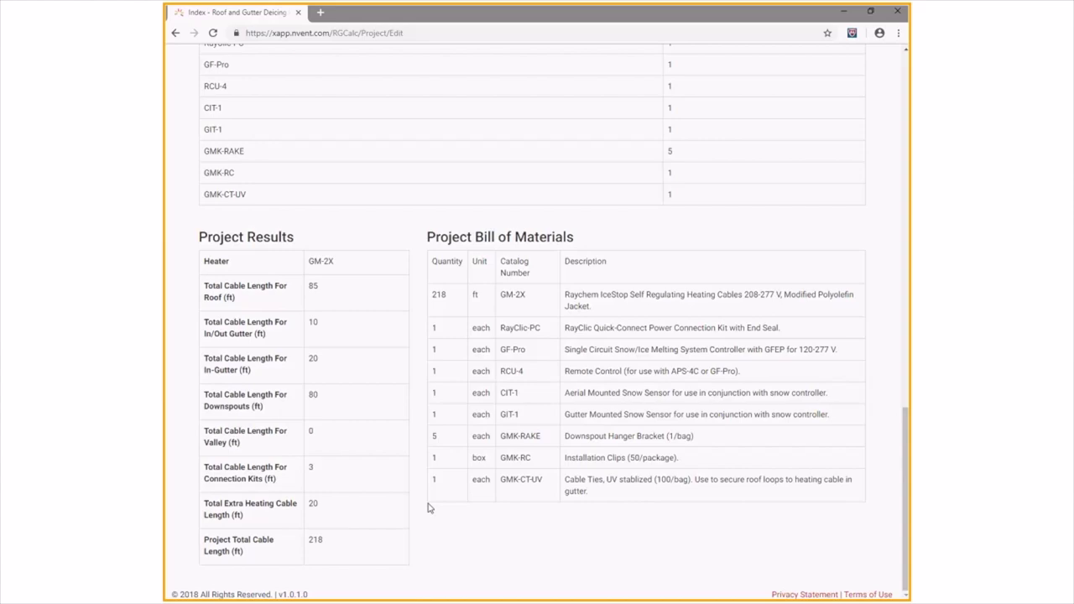
scroll(428, 507, up, 1)
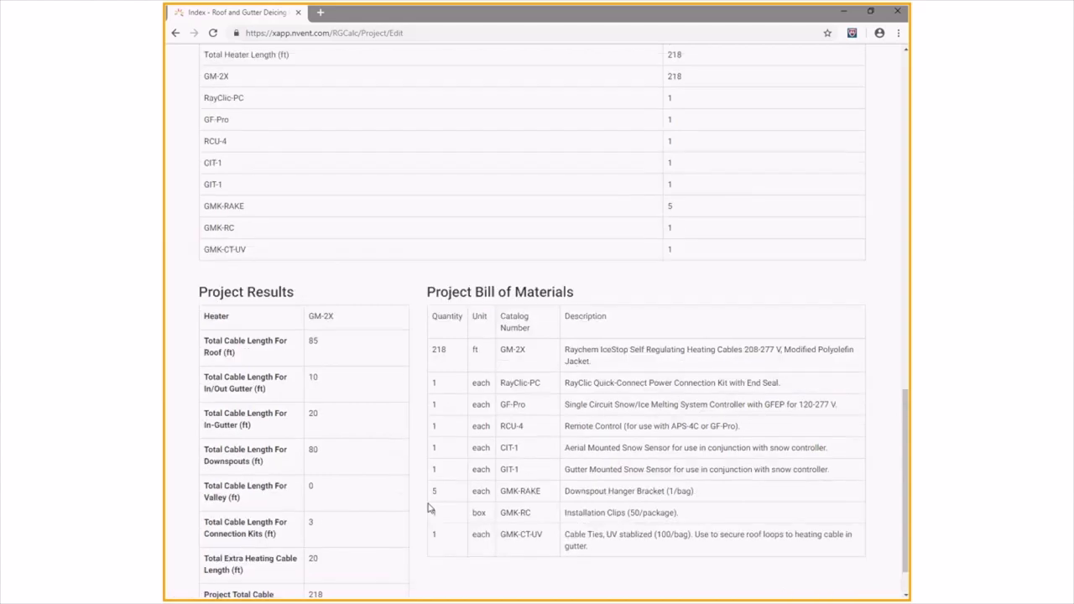
- Add a second area to the project and name it Side Entrance
scroll(428, 507, up, 3)
scroll(428, 508, up, 10)
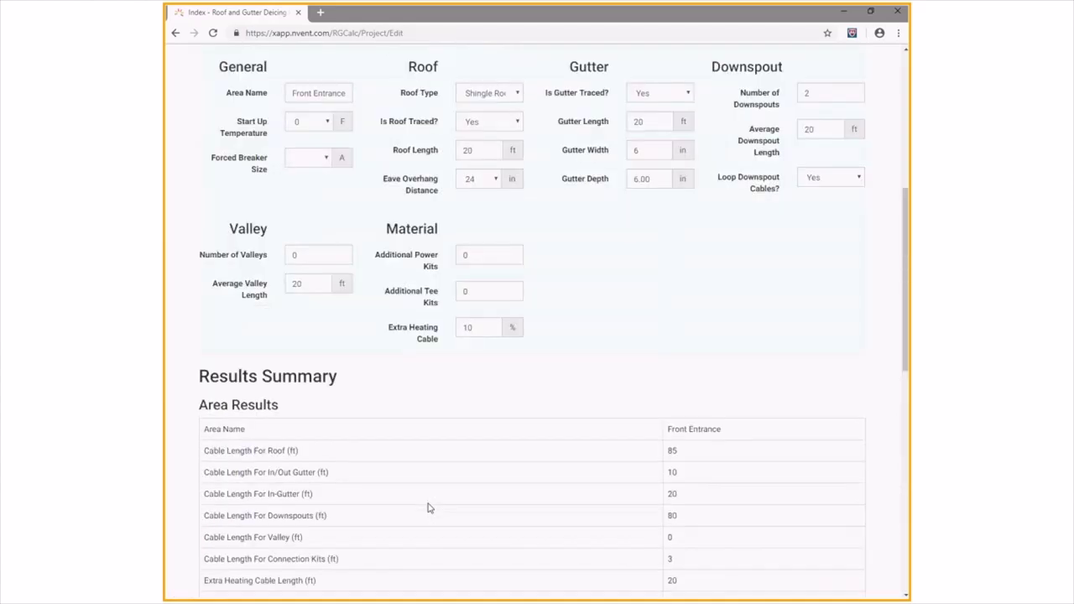
scroll(428, 507, up, 5)
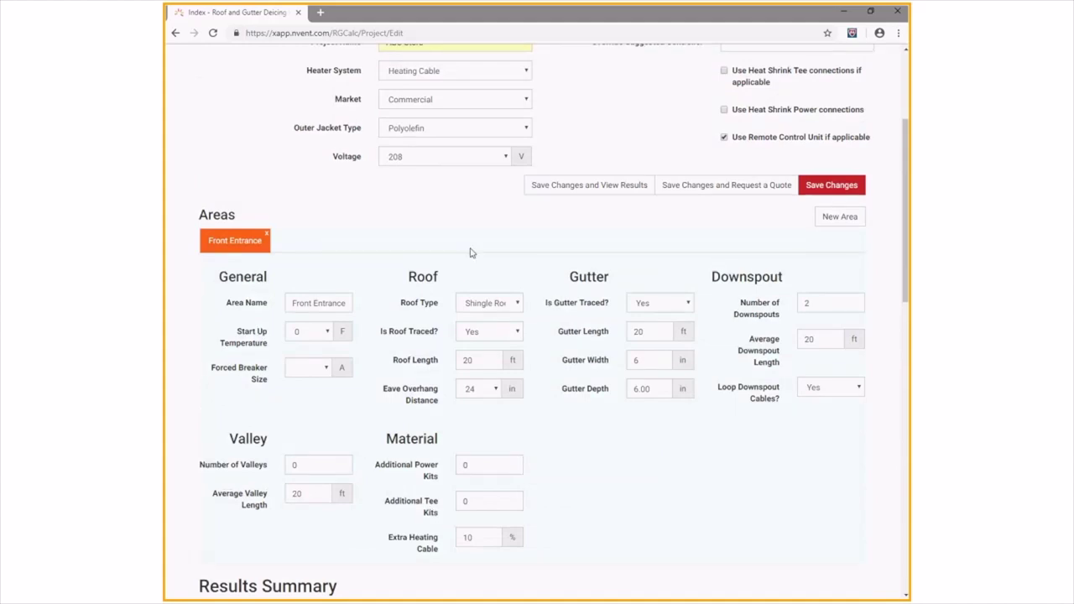
click(830, 219)
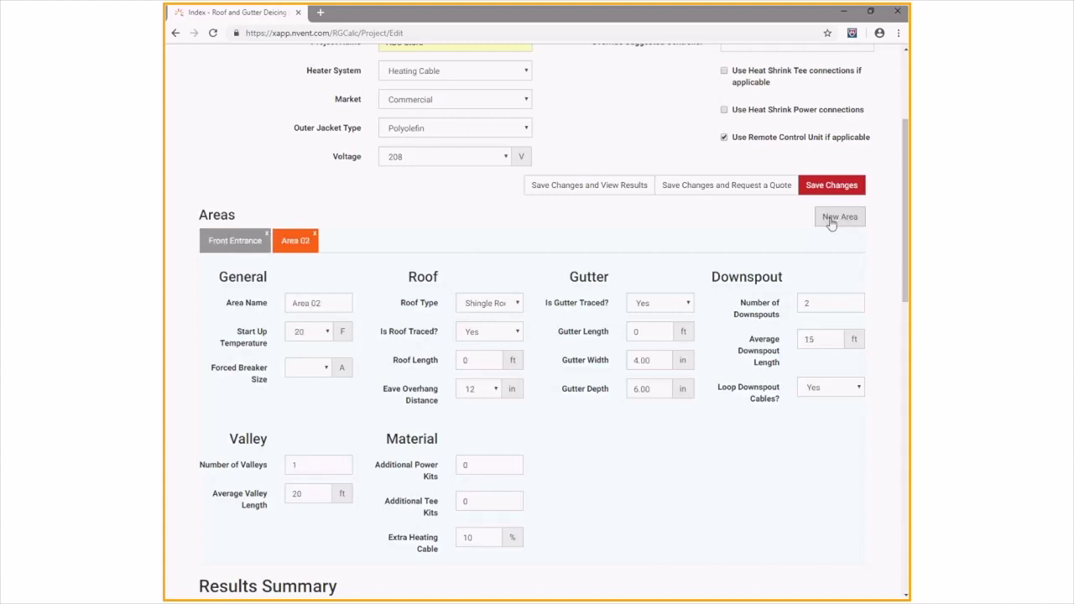
click(323, 306)
drag(322, 306, 273, 308)
text(Side Entrance)
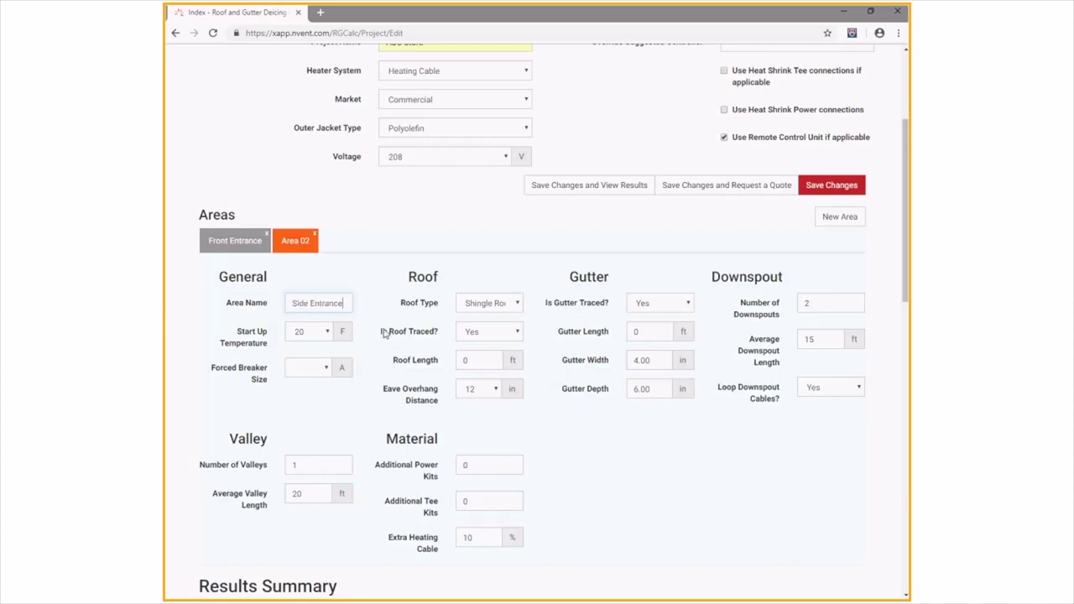
click(382, 332)
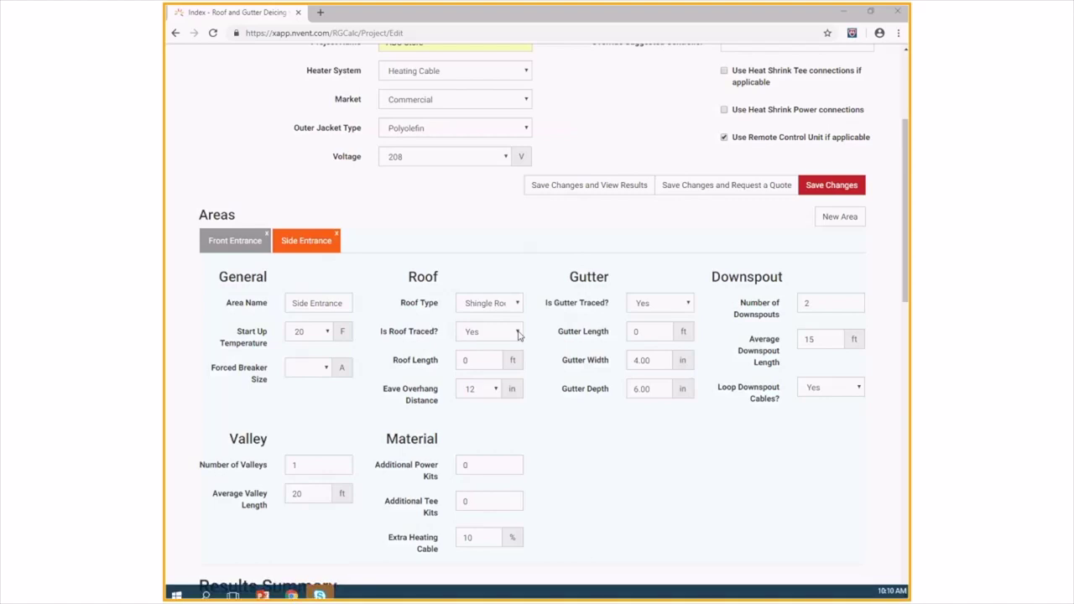
- Define the Side Entrance roof as Shingle Roof with a length of 8 ft and an eave overhang distance of 12 in
click(417, 355)
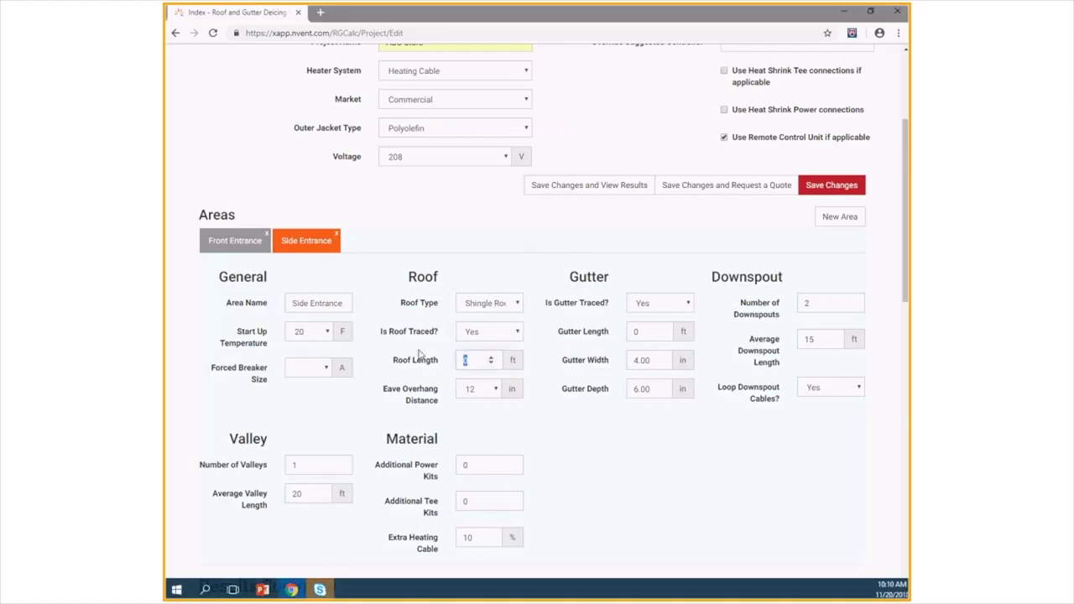
text(8)
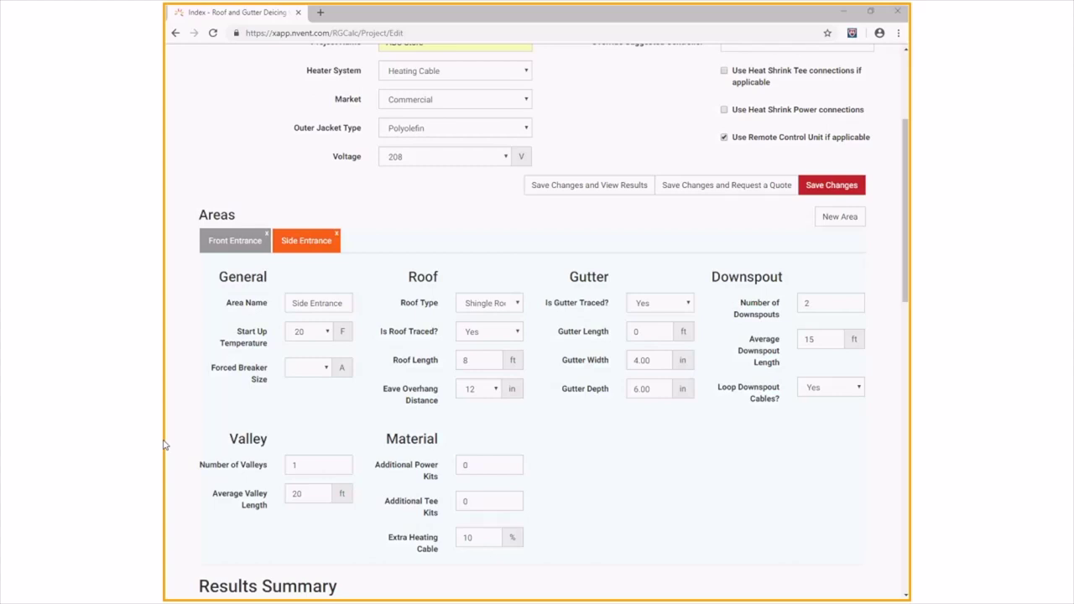
click(516, 305)
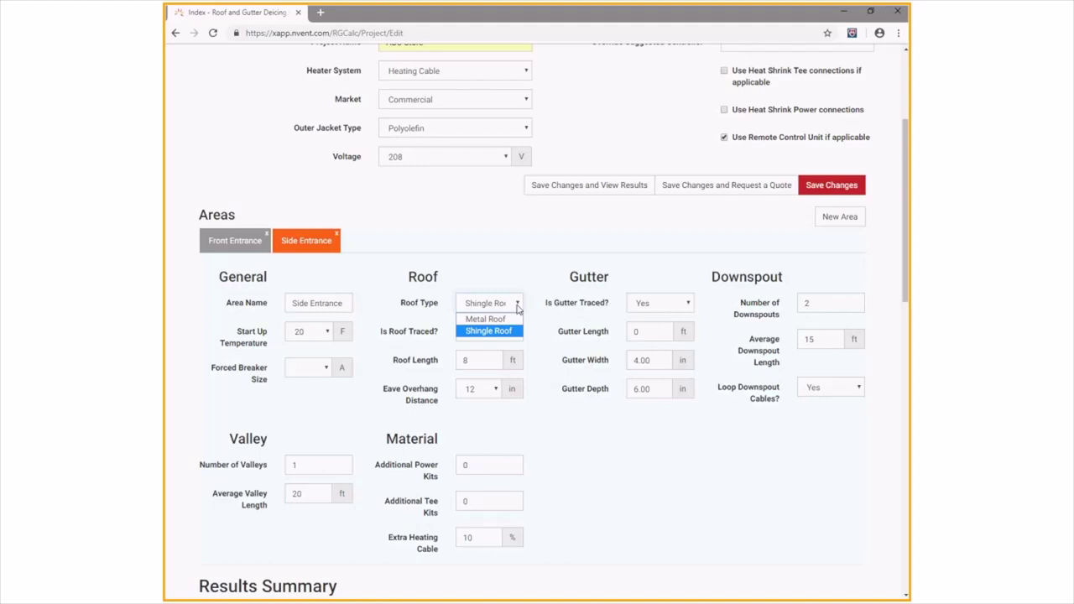
click(493, 335)
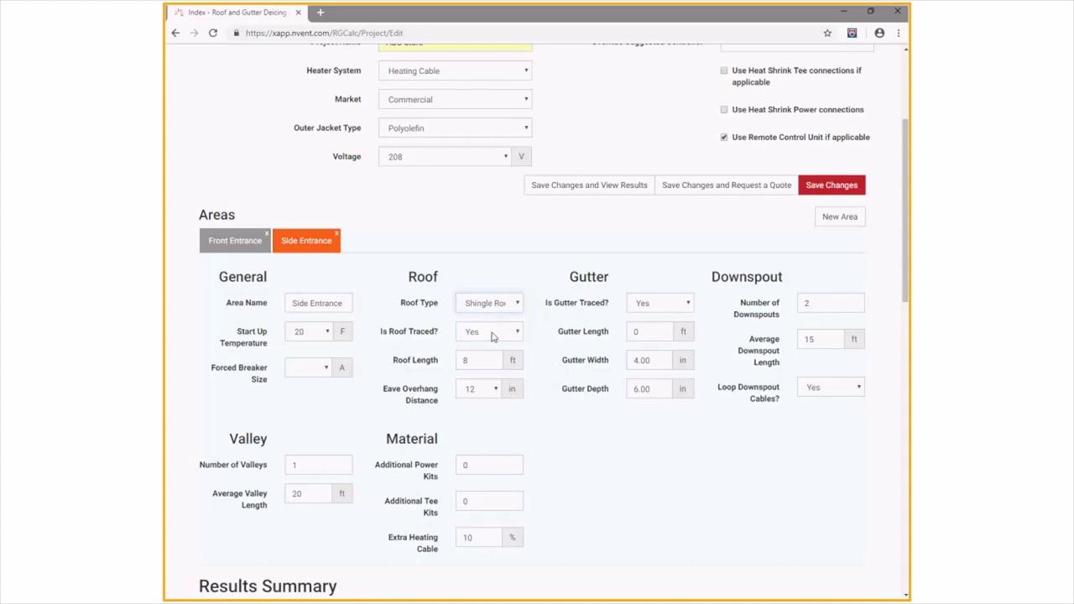
drag(468, 362, 433, 364)
click(495, 390)
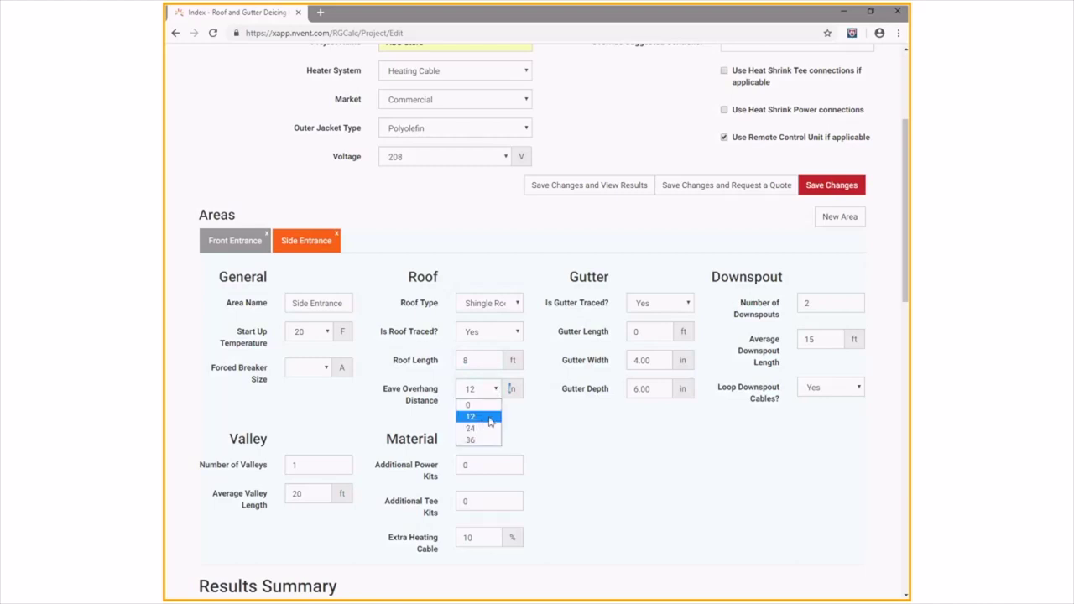
click(487, 420)
- Set the Side Entrance gutter length to 8 ft and the gutter width to 6 in
double_click(654, 330)
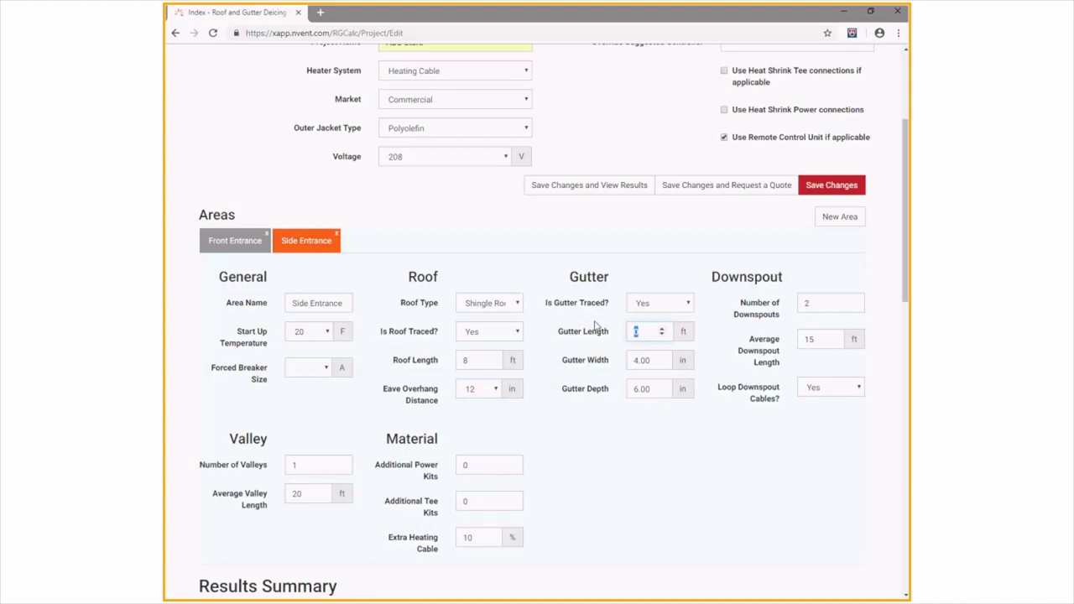
text(8)
click(649, 361)
key(ctrl+a)
text(6)
click(641, 434)
- Set the Side Entrance area to 1 downspout with an average downspout length of 30 ft
drag(830, 301, 796, 305)
text(1)
double_click(809, 338)
text(30)
- Set the Side Entrance area's number of valleys to 0
click(313, 464)
double_click(313, 464)
text(0)
click(569, 476)
- Compare the Front Entrance and Side Entrance area results, and check the project total cable length against the bill of materials
scroll(569, 476, down, 1)
scroll(570, 477, down, 1)
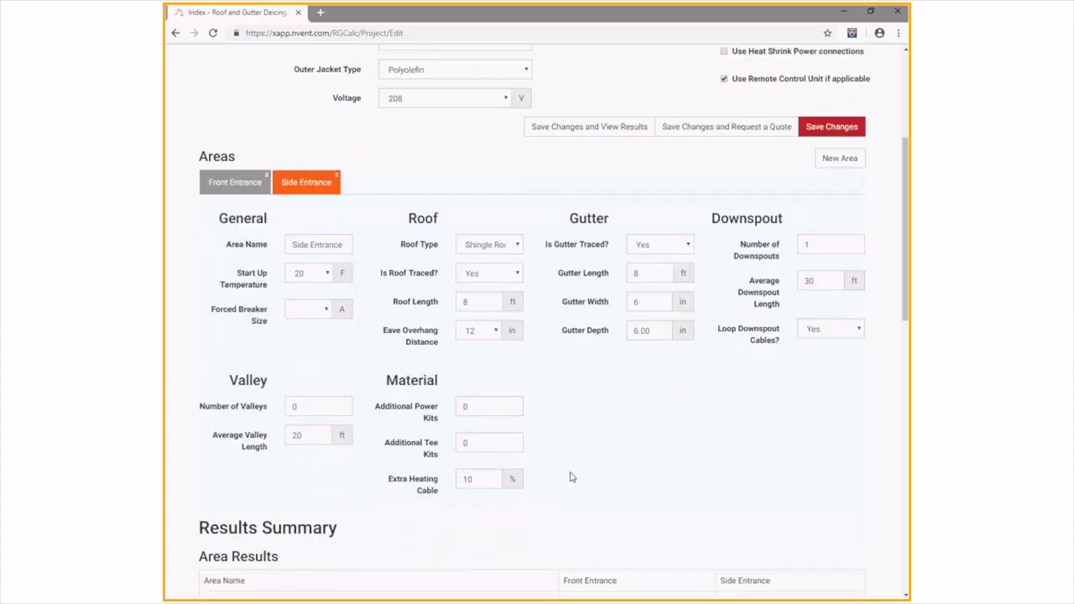
scroll(570, 477, down, 4)
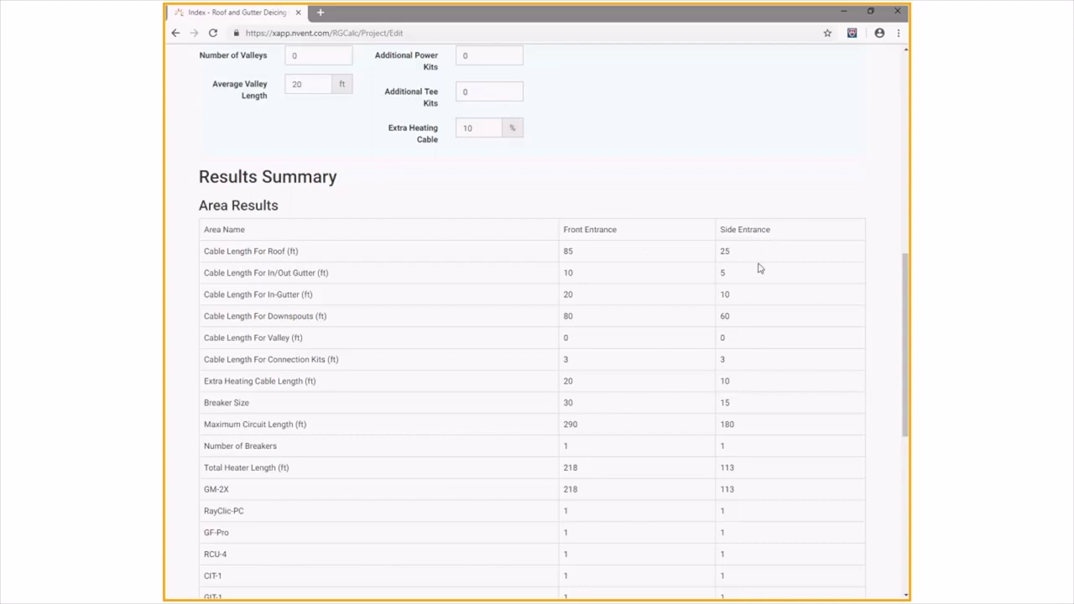
scroll(759, 267, down, 1)
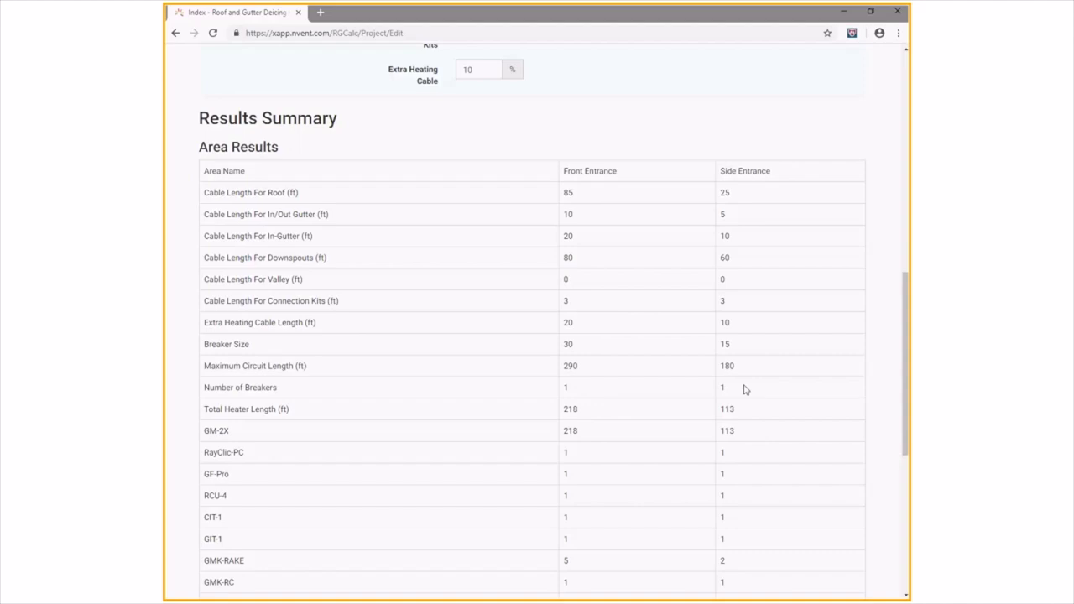
drag(740, 348, 719, 346)
click(750, 350)
scroll(749, 349, down, 1)
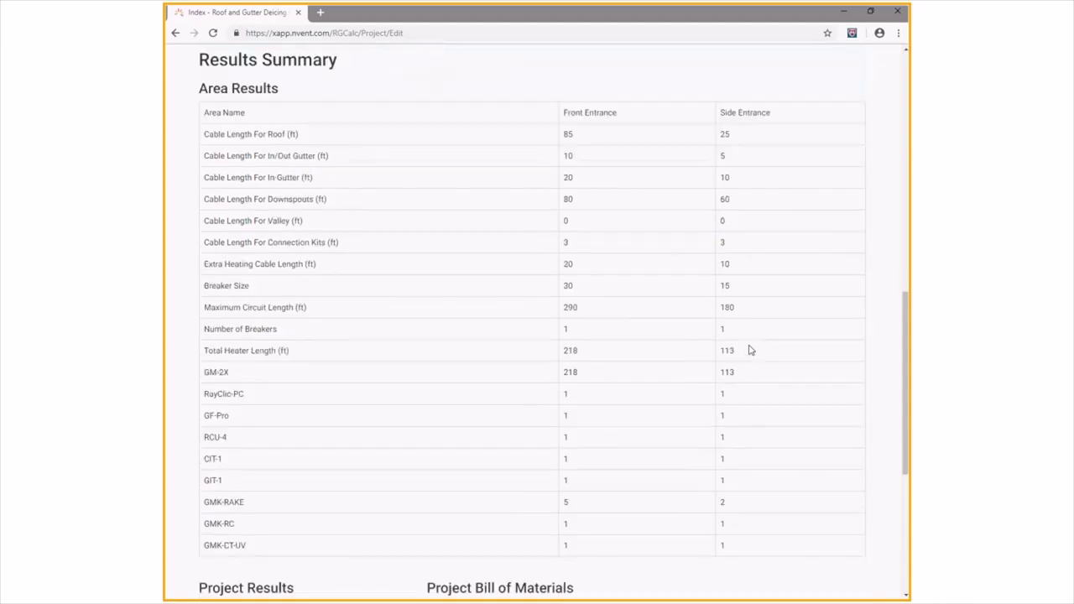
scroll(750, 350, down, 4)
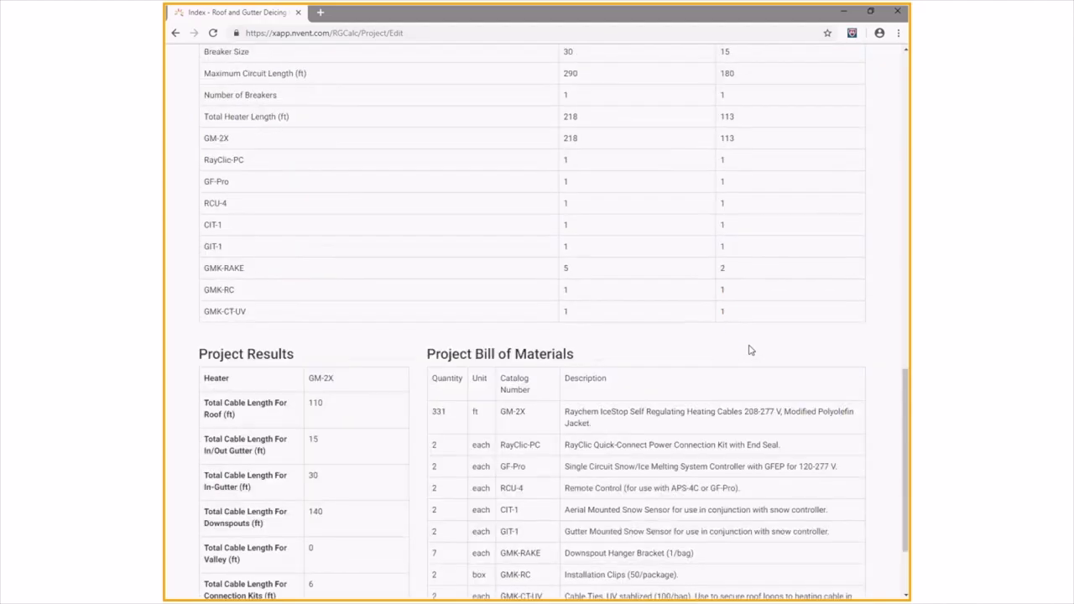
scroll(750, 349, down, 2)
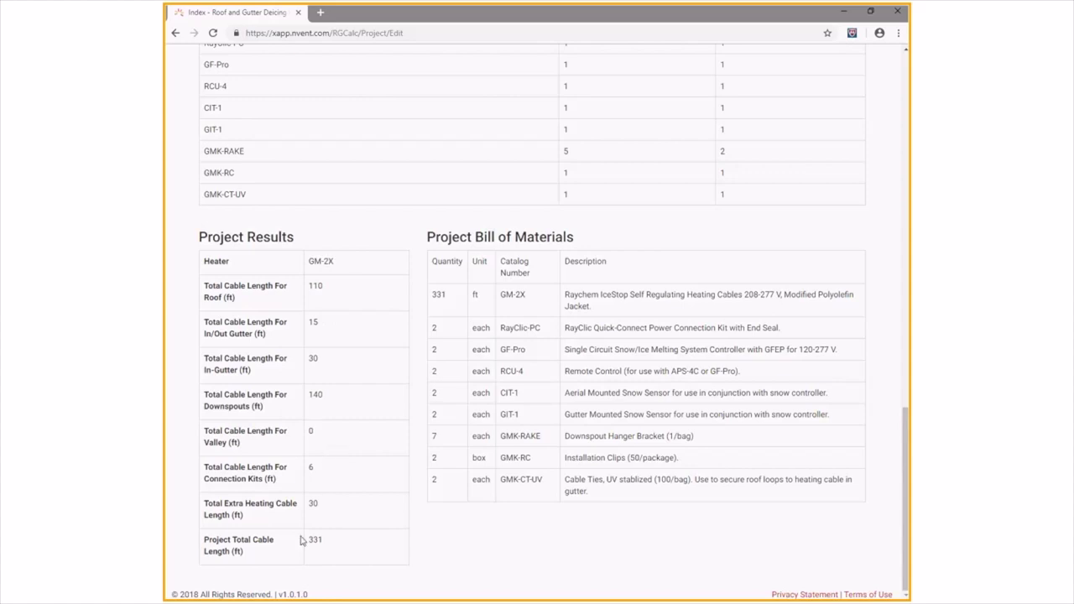
triple_click(440, 292)
click(446, 310)
- Save the ABC Store project changes and open its results report
scroll(460, 541, up, 2)
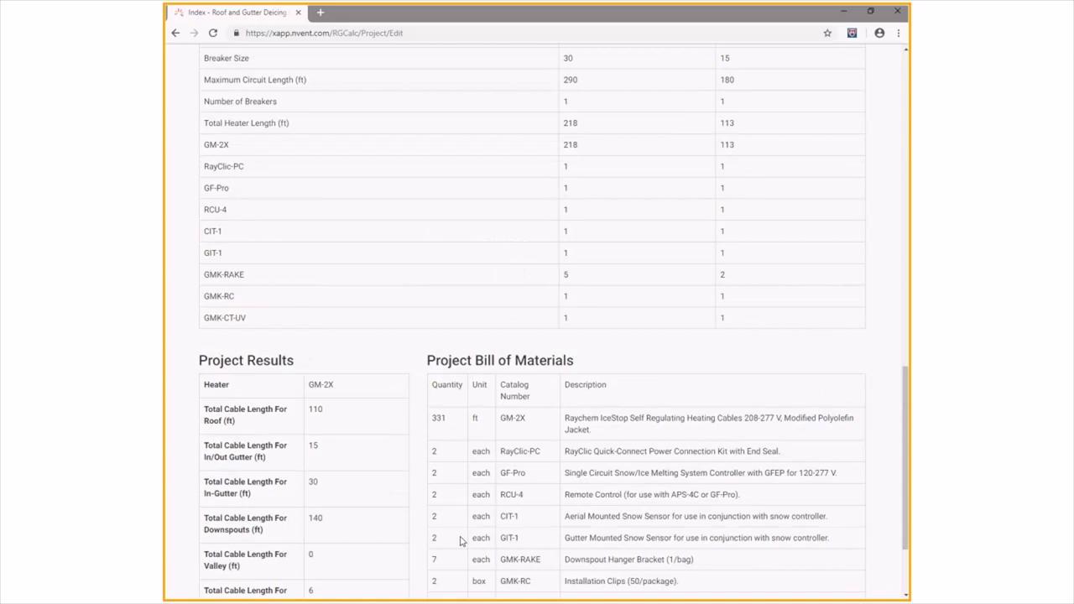
scroll(459, 541, up, 10)
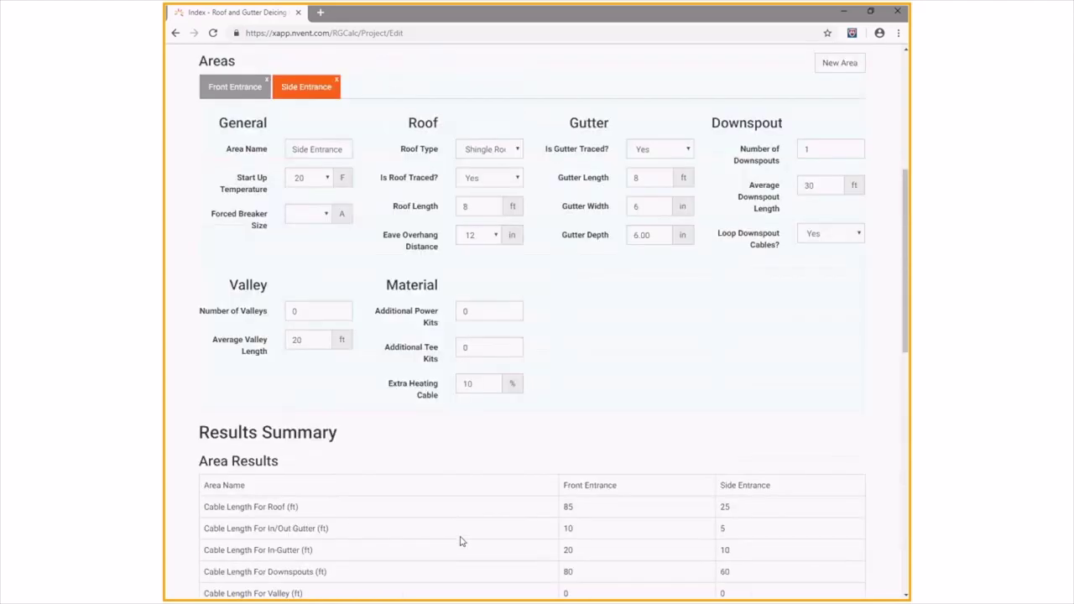
scroll(459, 541, up, 1)
scroll(460, 541, up, 5)
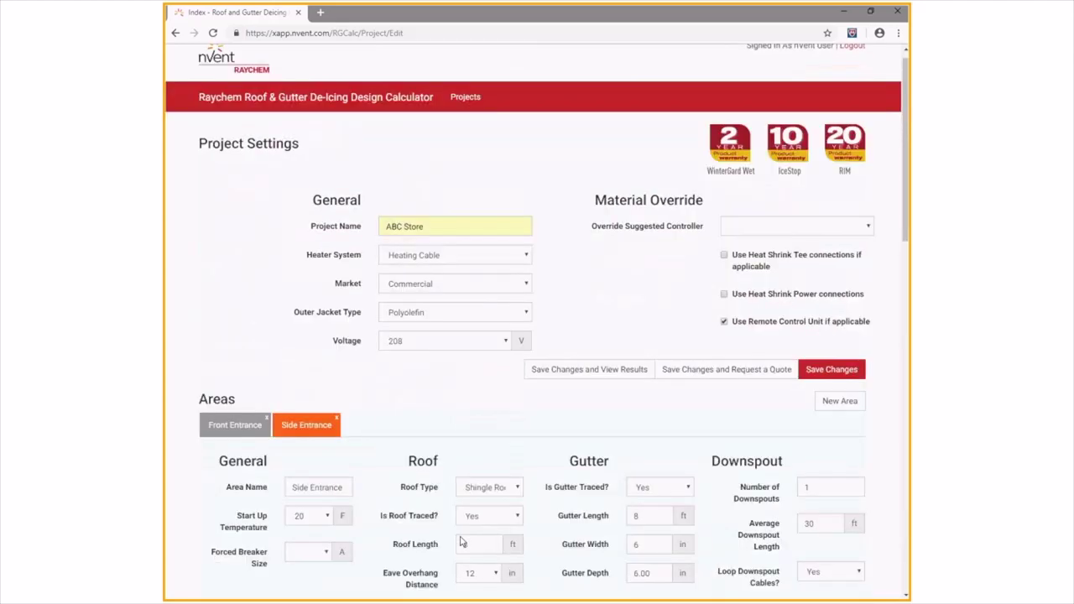
scroll(460, 541, up, 1)
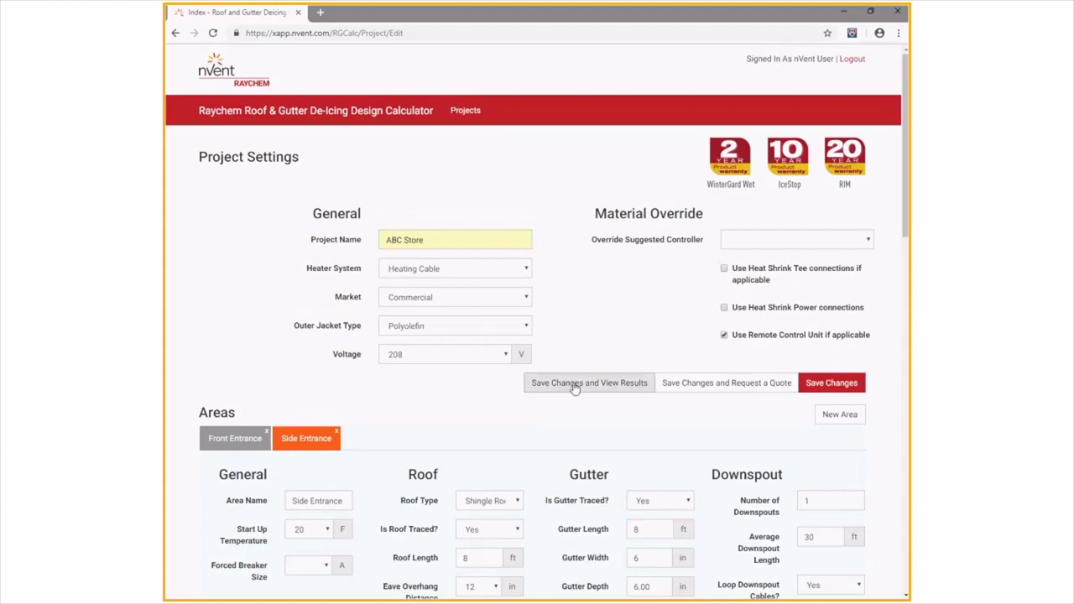
click(572, 384)
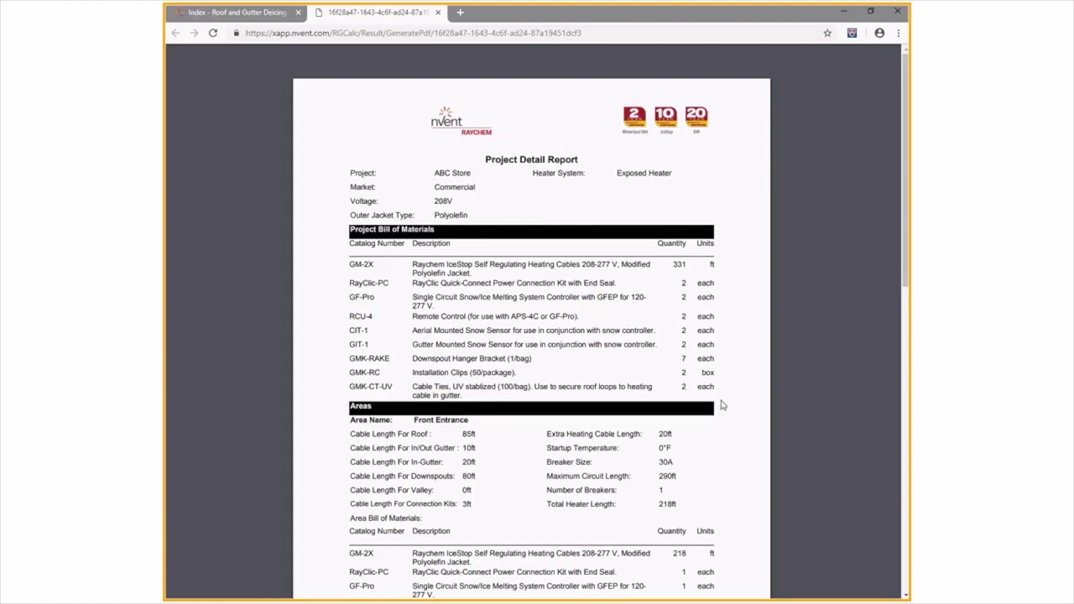
- Review the project detail report's overall bill of materials and the Front and Side Entrance breakdowns, then close the report
scroll(721, 406, down, 1)
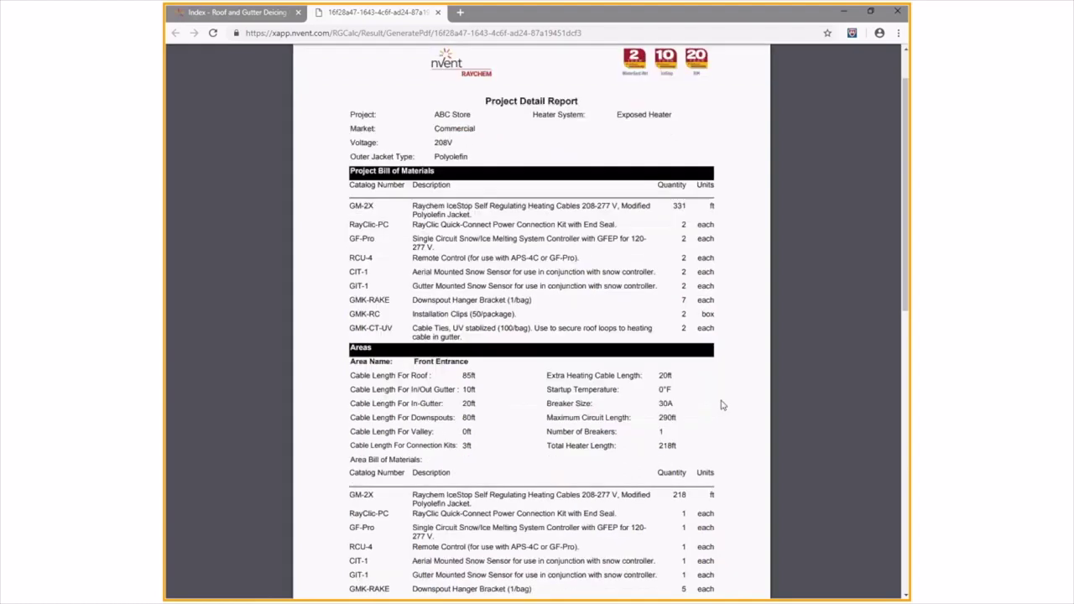
scroll(721, 406, down, 2)
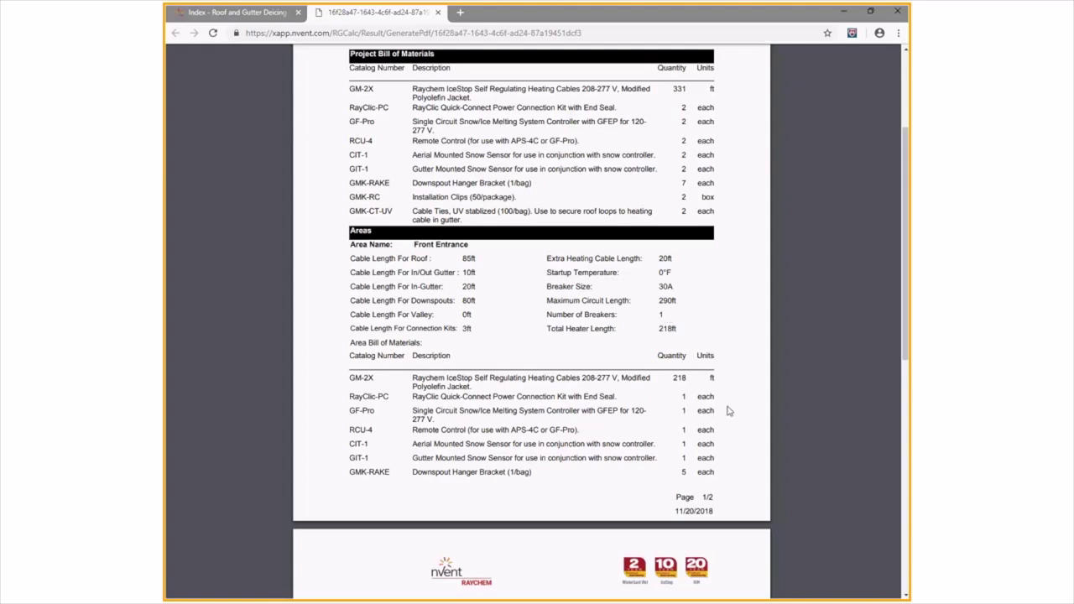
scroll(729, 415, down, 1)
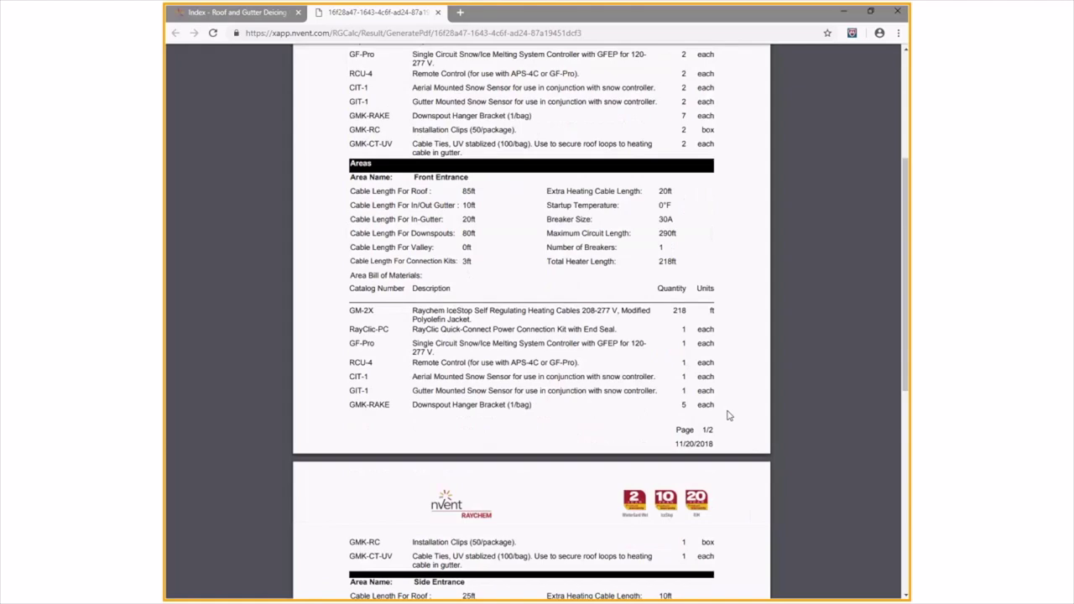
scroll(729, 415, down, 2)
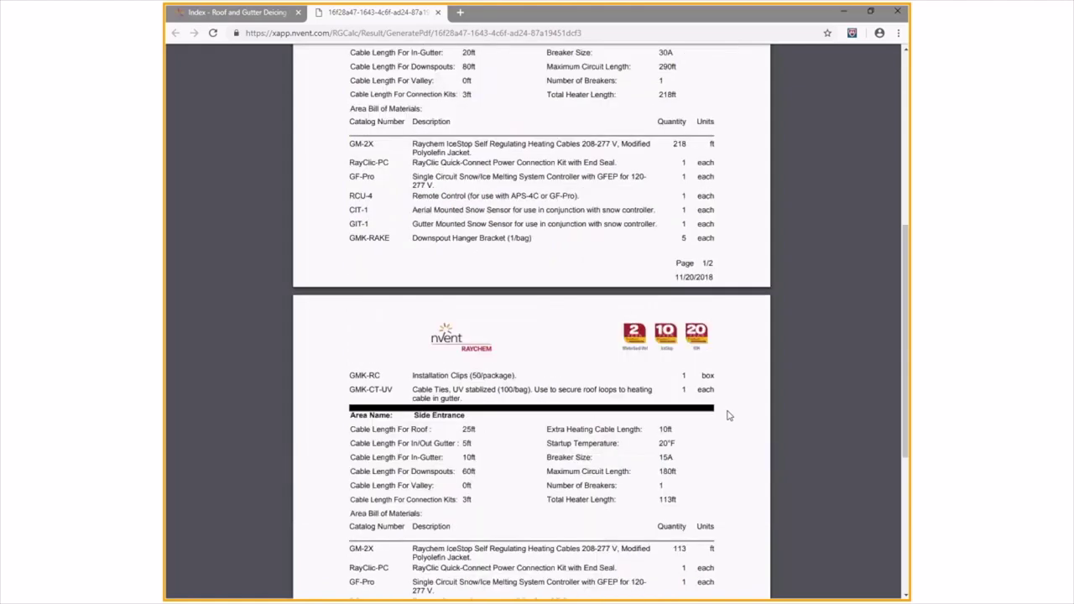
scroll(729, 415, down, 2)
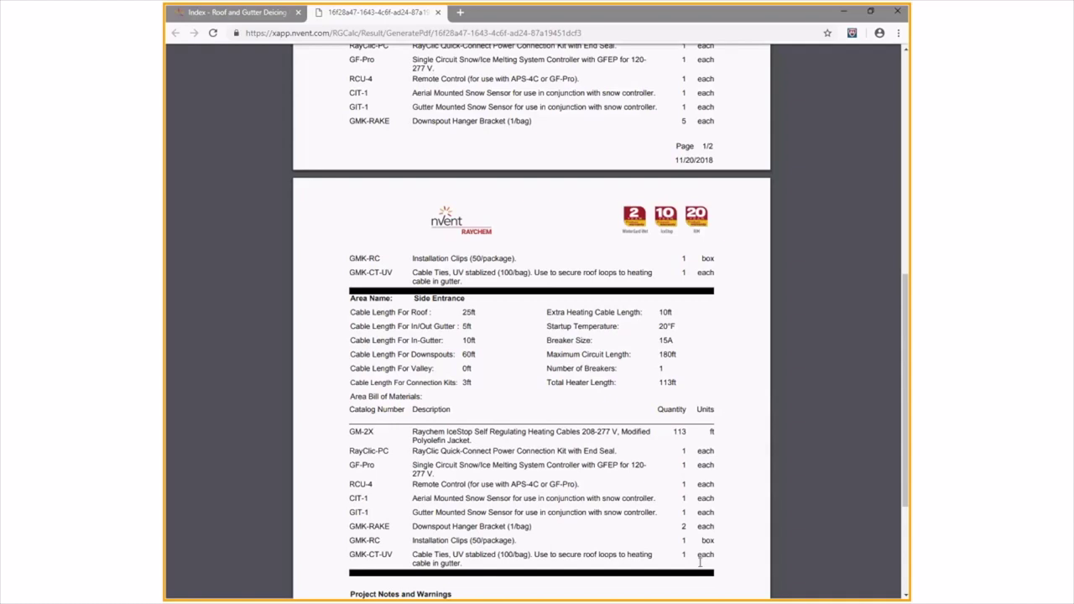
scroll(700, 564, up, 1)
scroll(699, 564, up, 3)
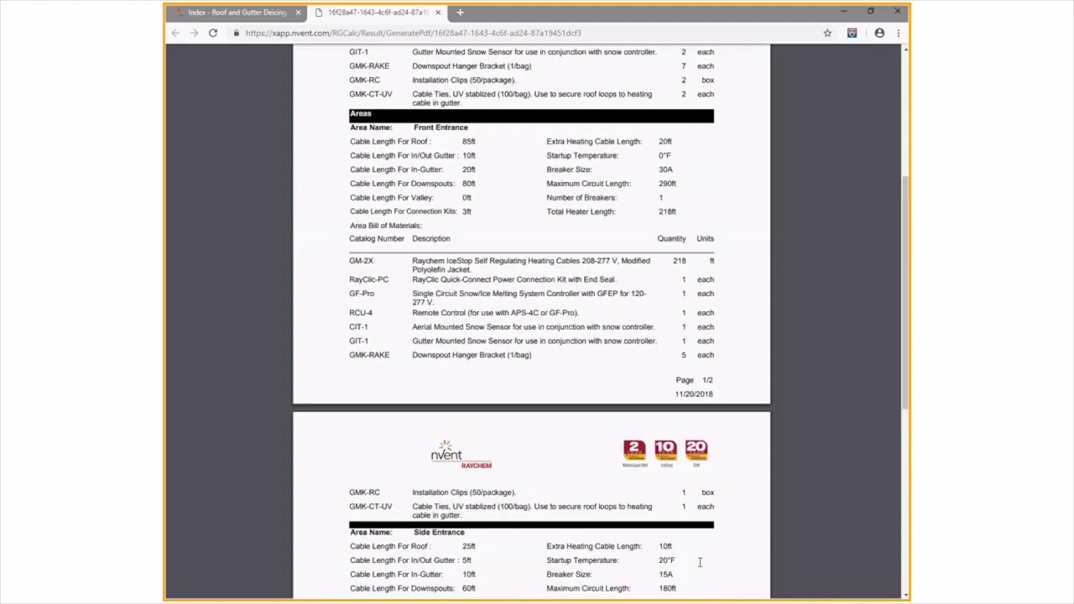
scroll(700, 562, up, 5)
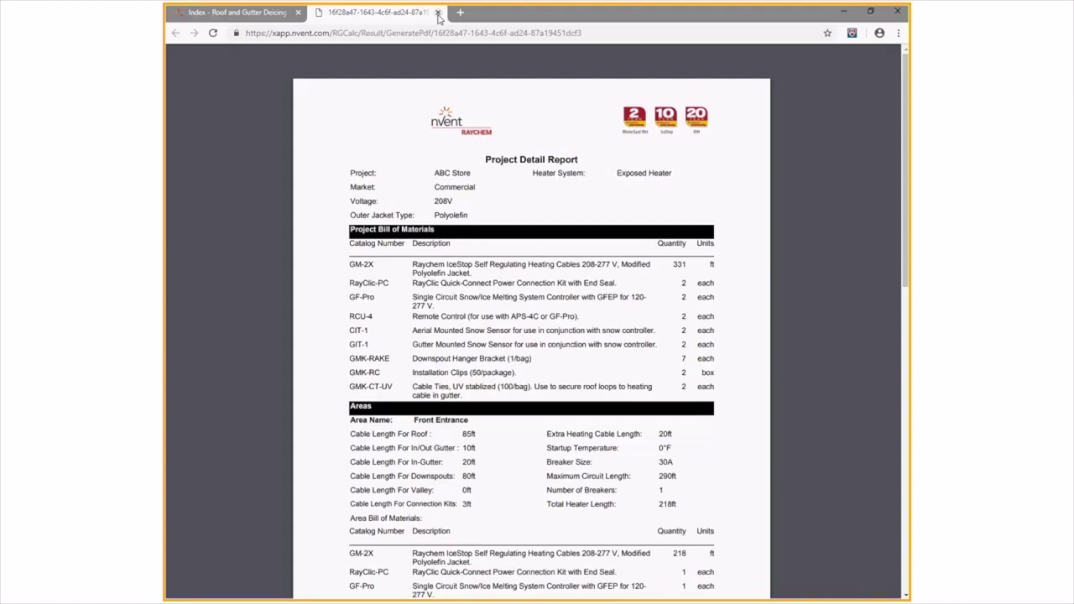
click(438, 12)
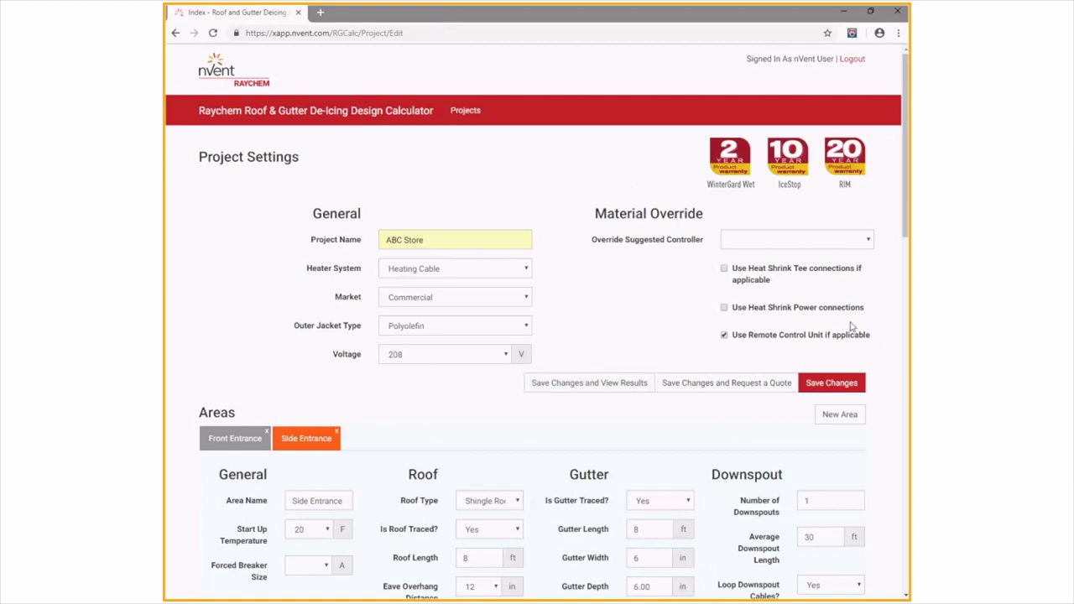
- Override the suggested controller with APS-4C and enable heat shrink power connections
click(869, 243)
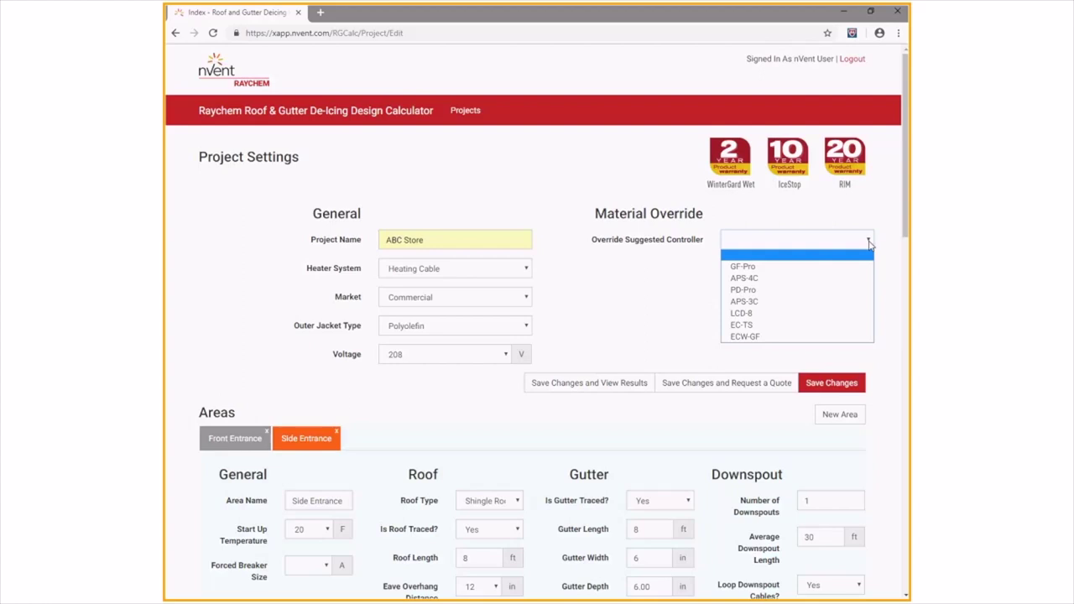
click(840, 285)
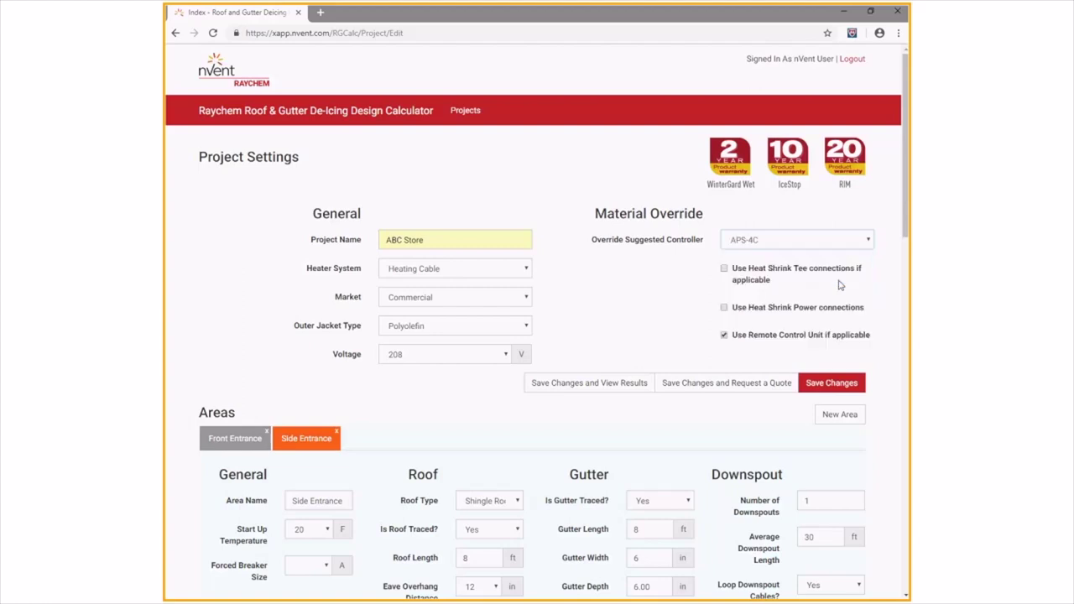
click(724, 308)
- Check the area results and project bill of materials for the overridden controller and the power connection kit
scroll(682, 322, down, 1)
scroll(683, 322, down, 1)
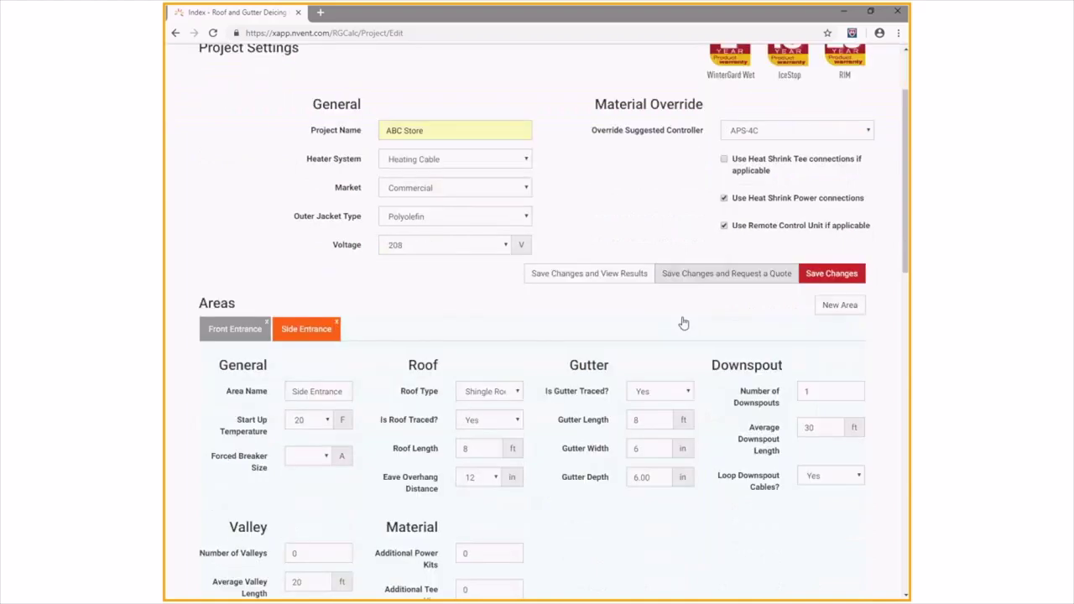
scroll(683, 322, down, 5)
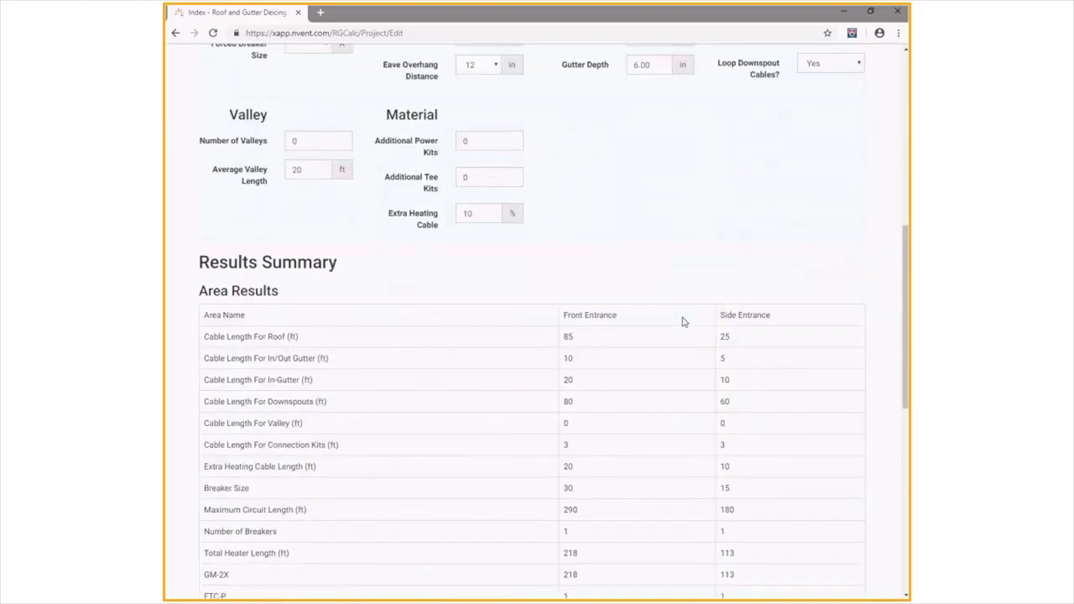
scroll(683, 322, down, 4)
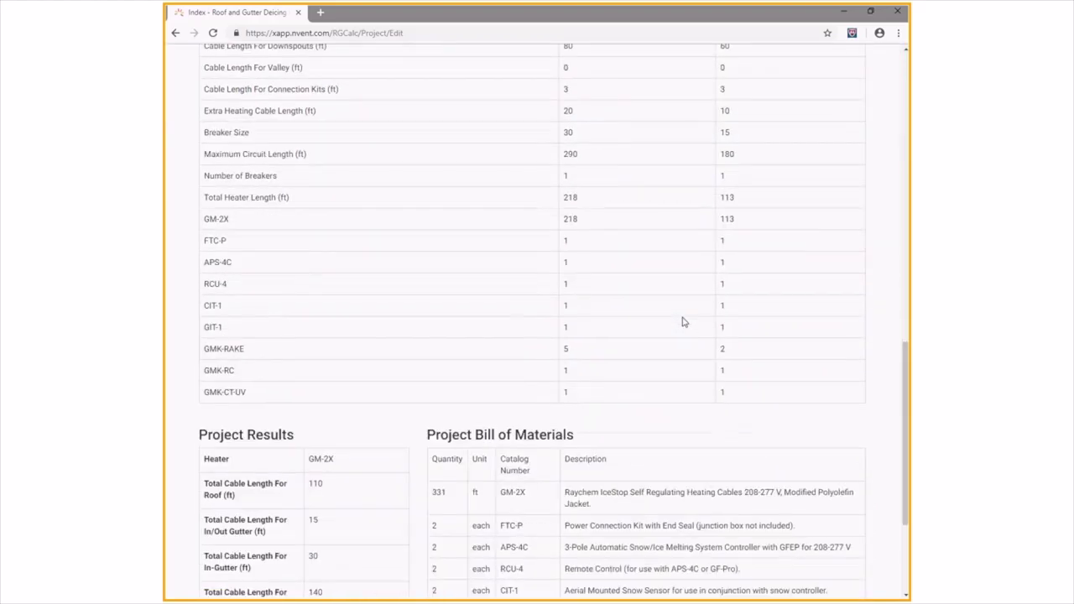
scroll(683, 323, down, 2)
drag(530, 371, 500, 372)
click(553, 375)
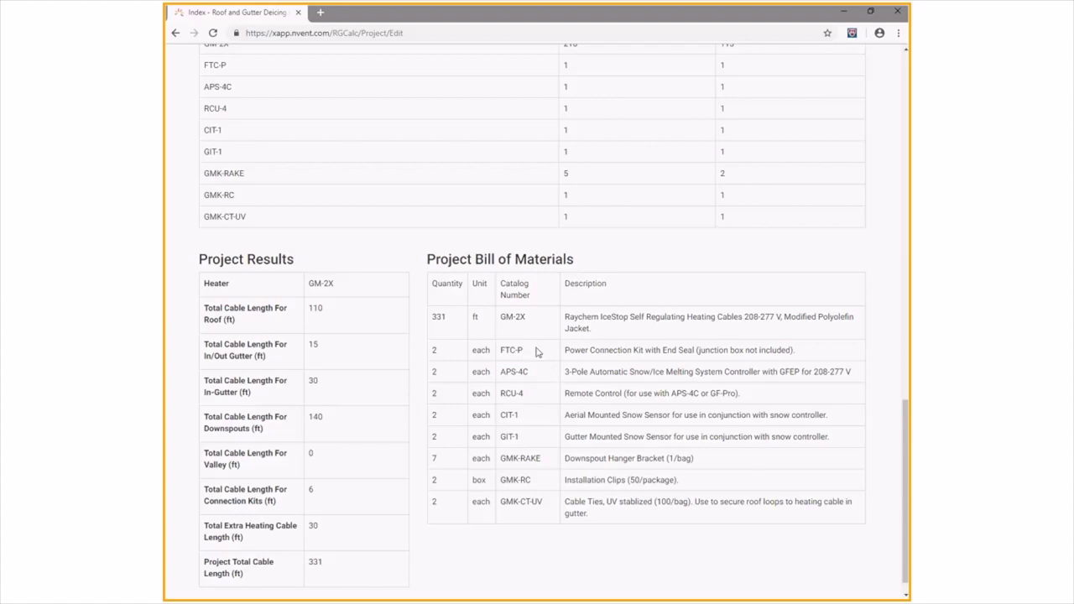
drag(537, 352, 500, 350)
click(542, 359)
scroll(634, 333, up, 1)
scroll(633, 333, up, 3)
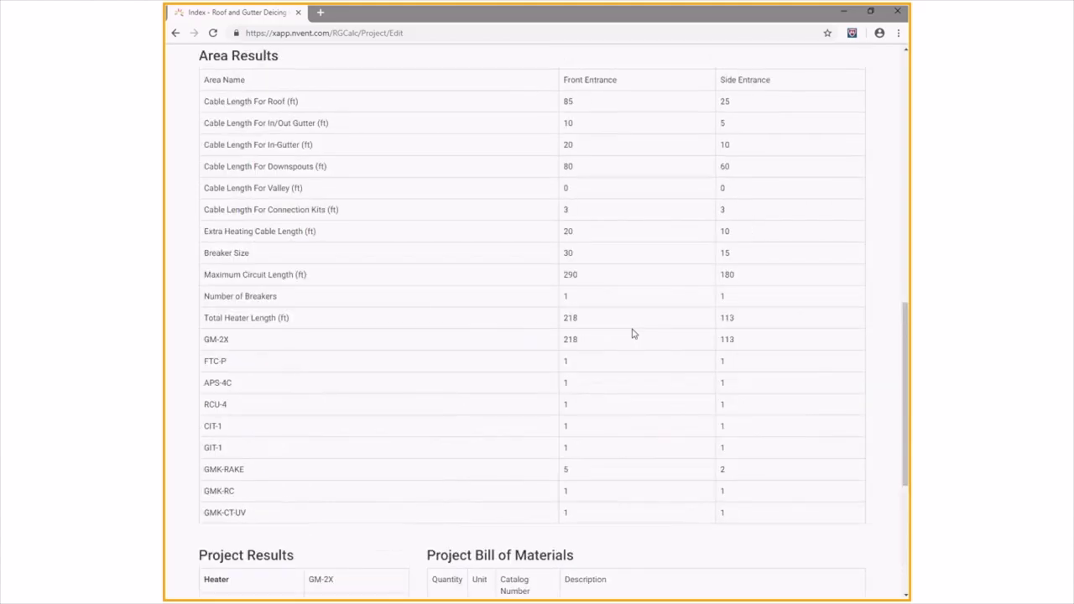
- Save the ABC Store project with its material overrides
scroll(633, 333, up, 5)
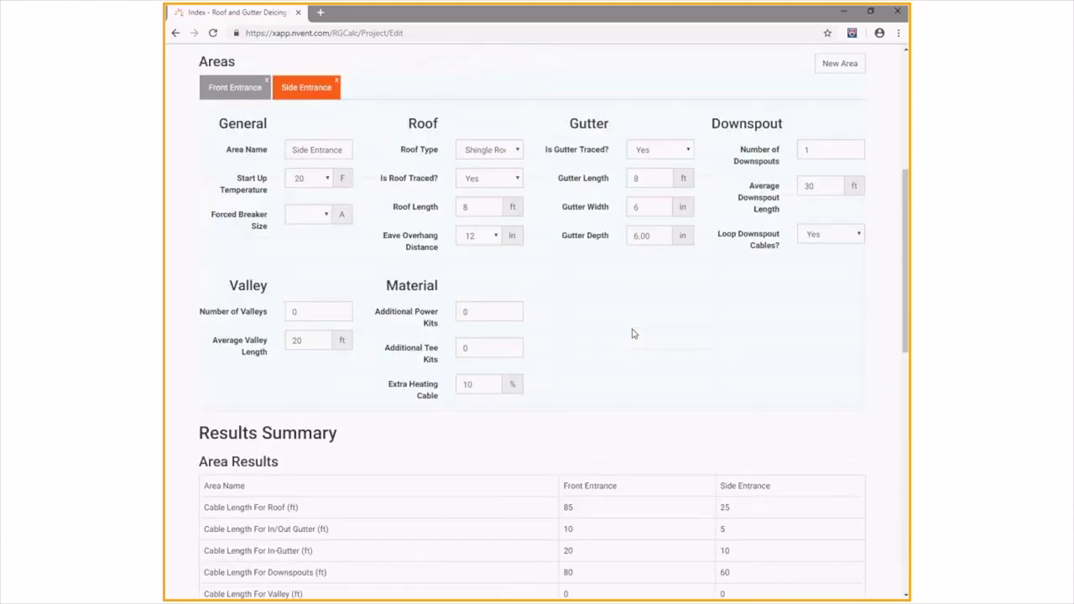
scroll(634, 333, up, 2)
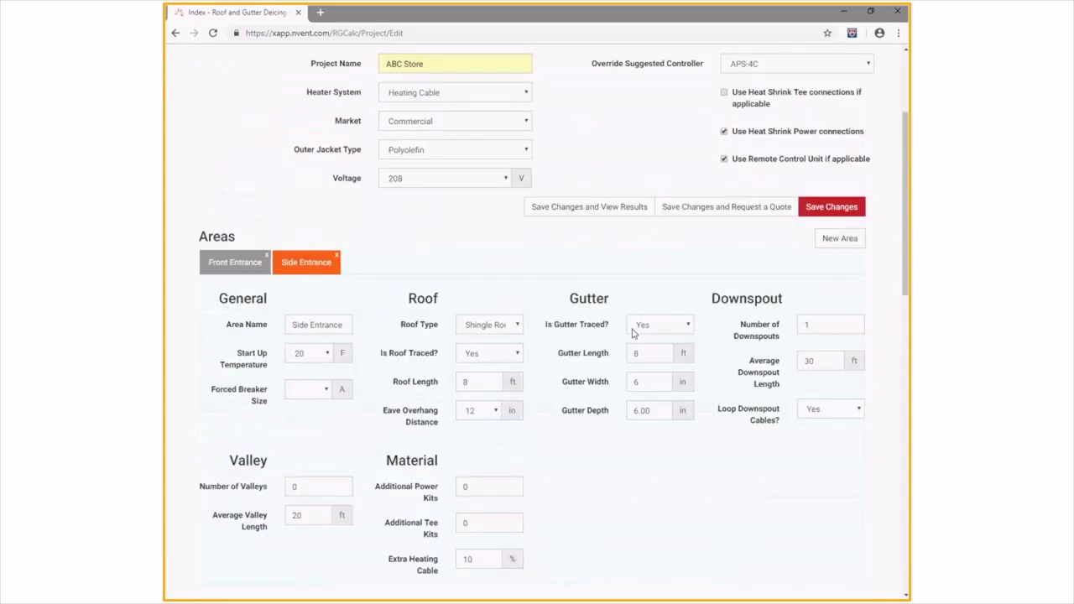
scroll(634, 333, up, 1)
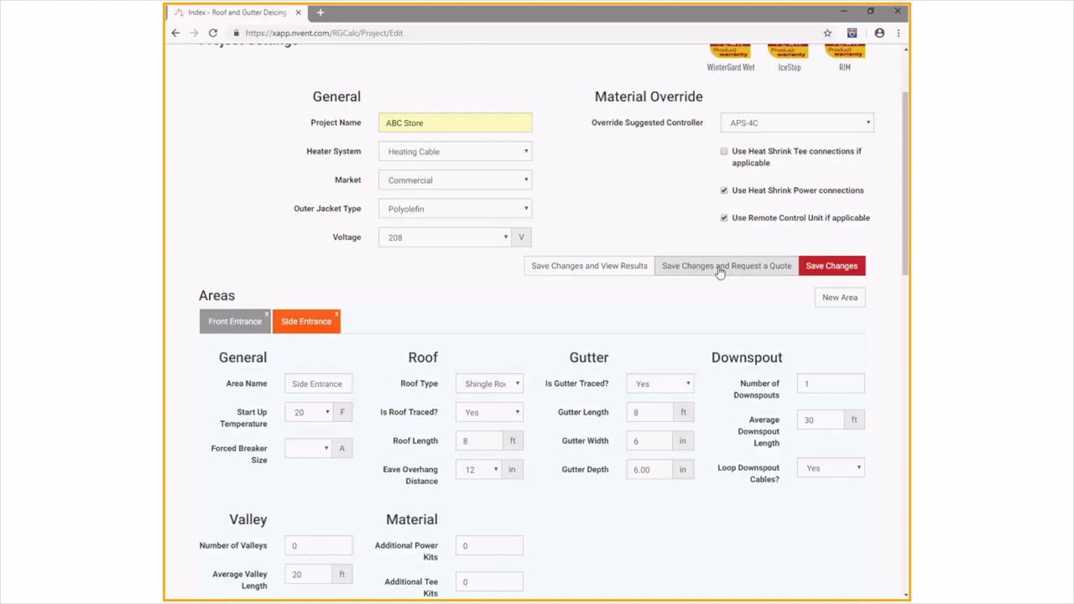
click(833, 268)
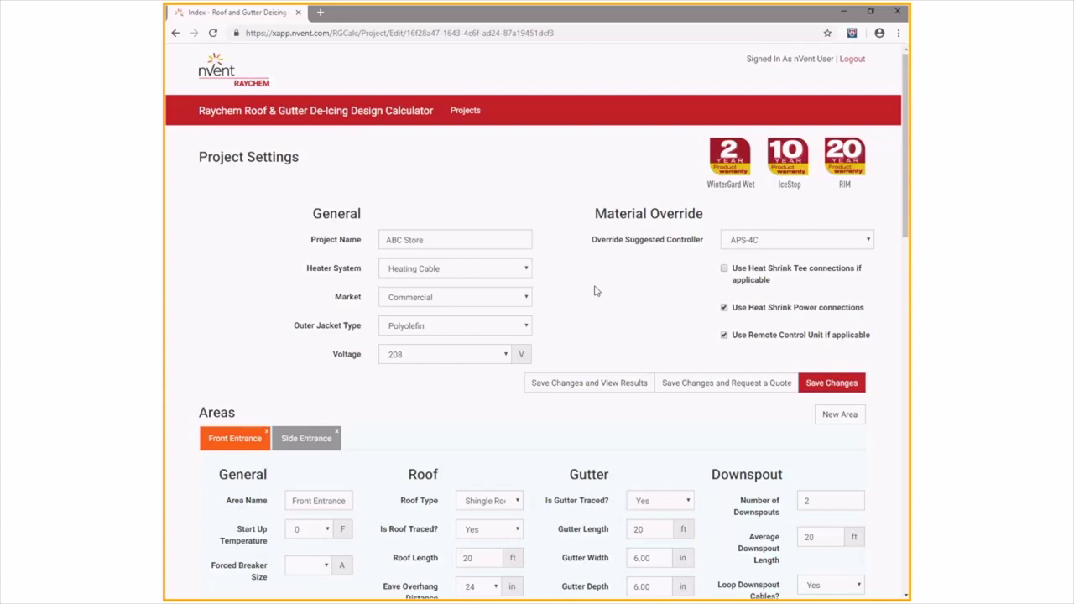
- Switch the heater system to RIM - Concealed De-Icing System with New Construction as the RIM construction type
click(527, 269)
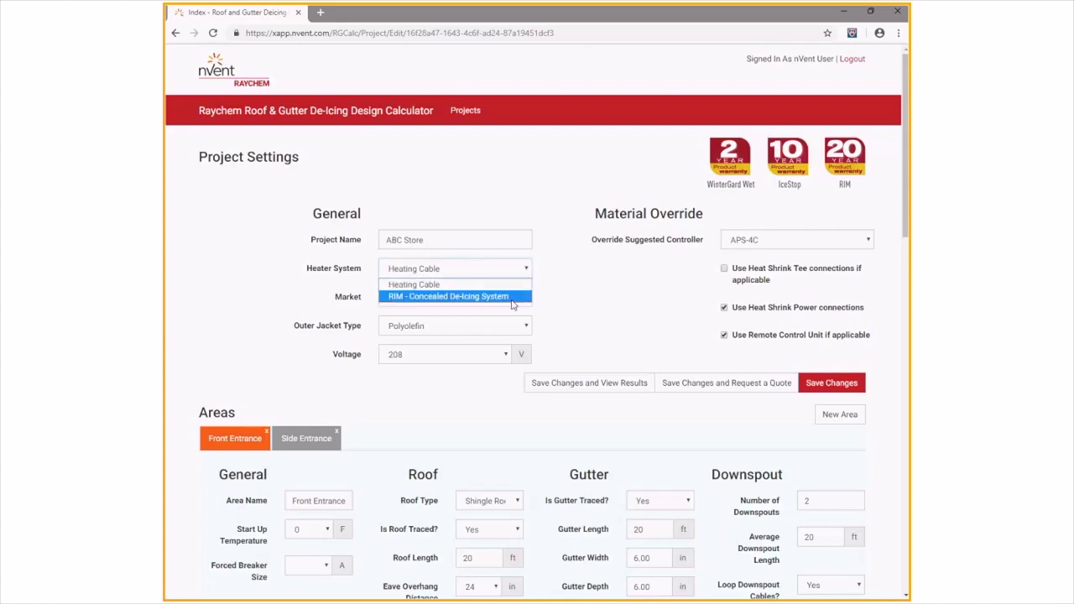
click(504, 297)
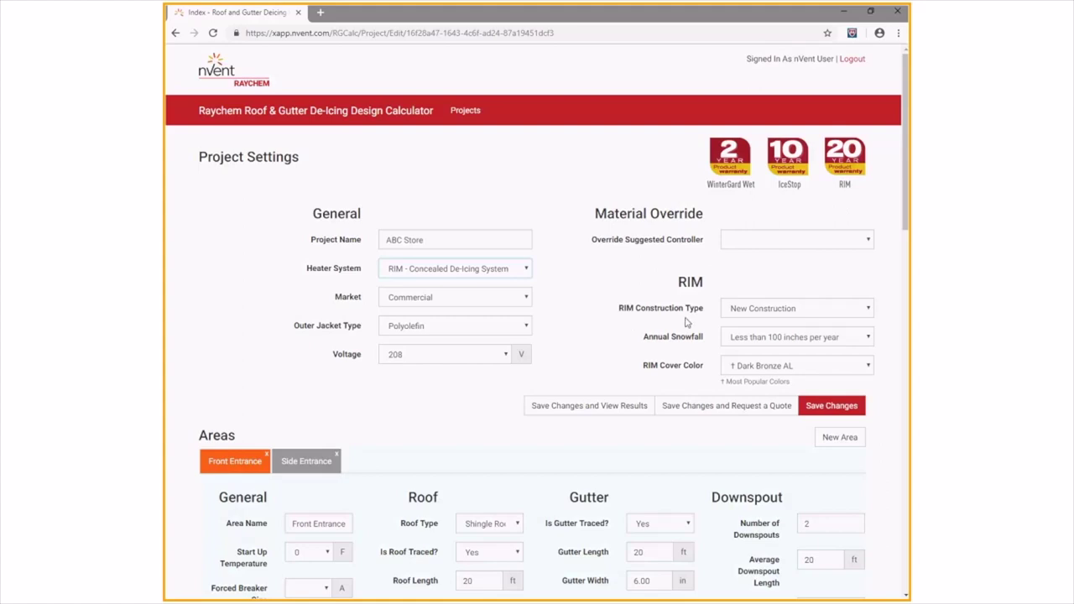
click(869, 310)
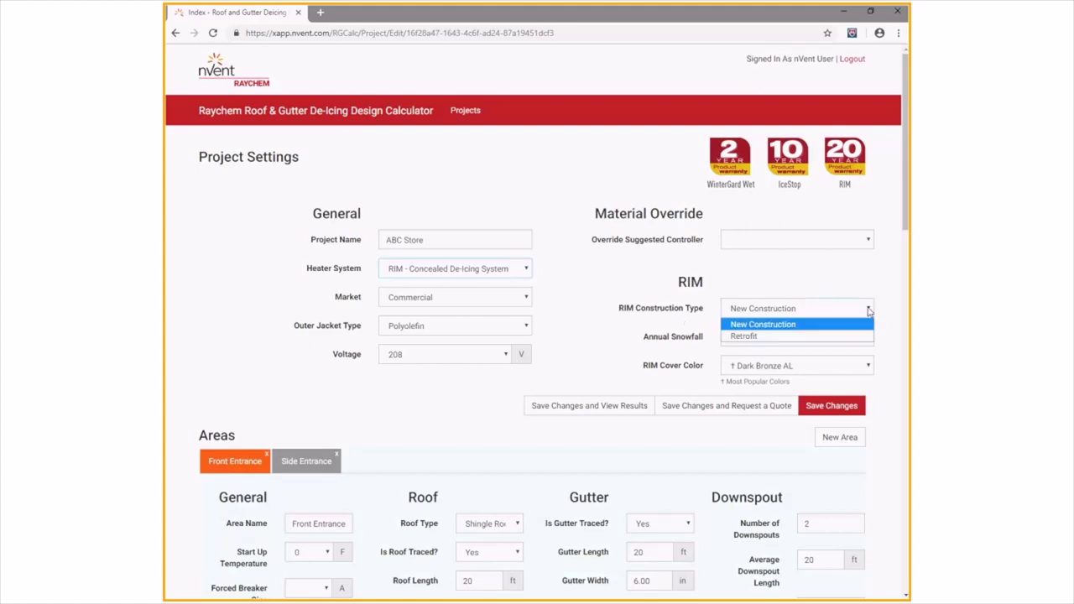
click(764, 325)
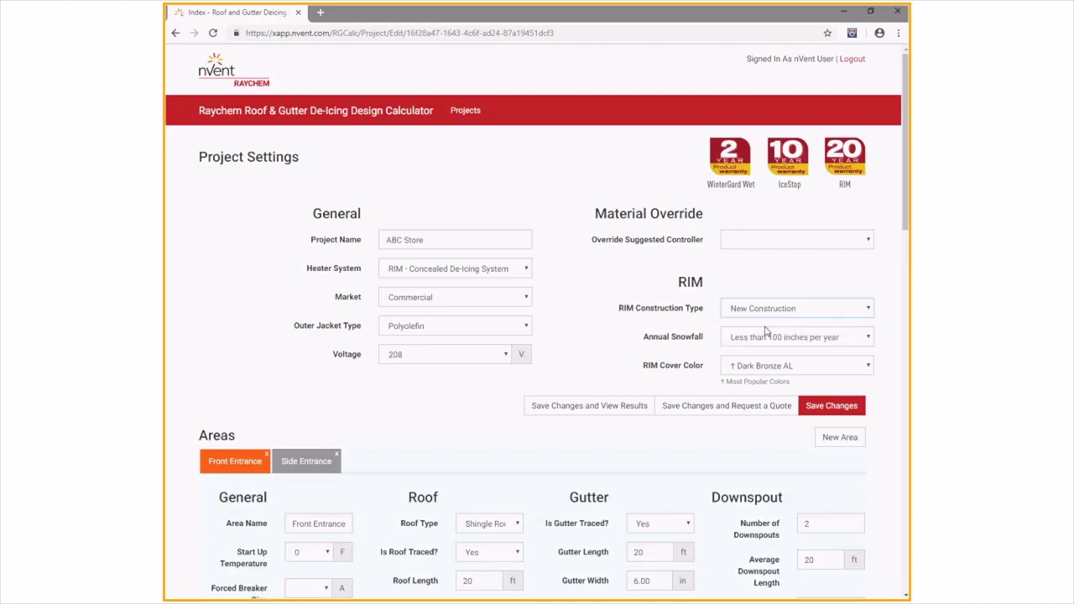
- Keep the annual snowfall at less than 100 inches per year and set the RIM cover color to Slate Gray AL
click(869, 339)
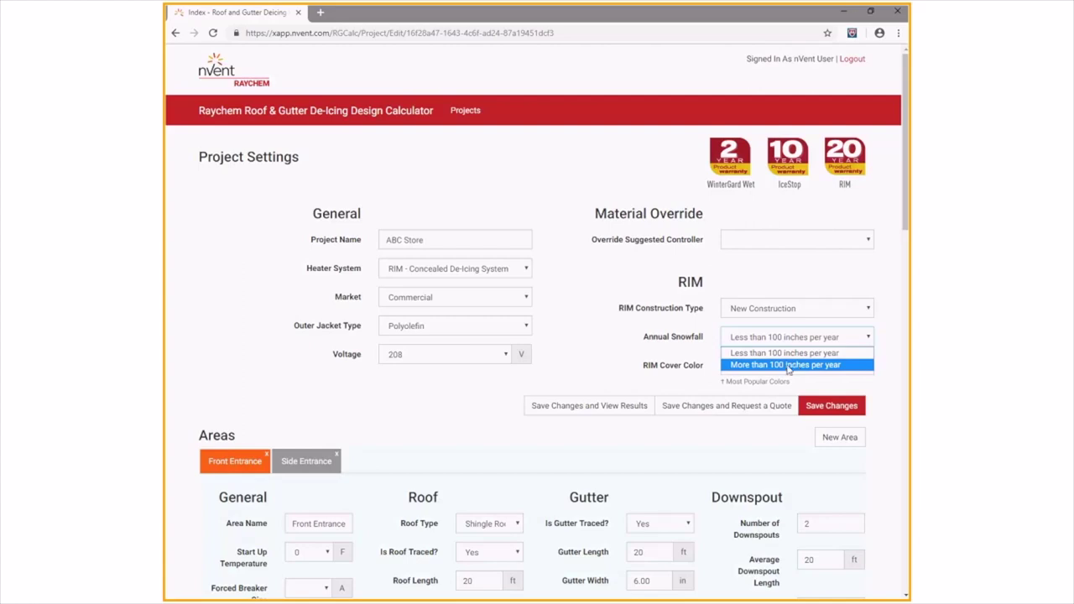
key(Escape)
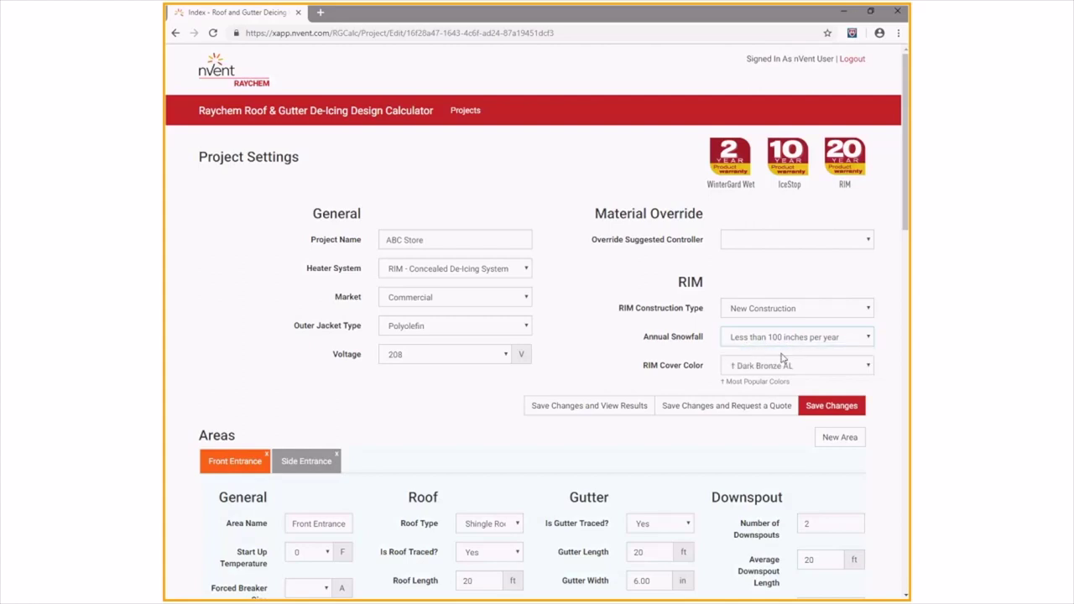
click(868, 366)
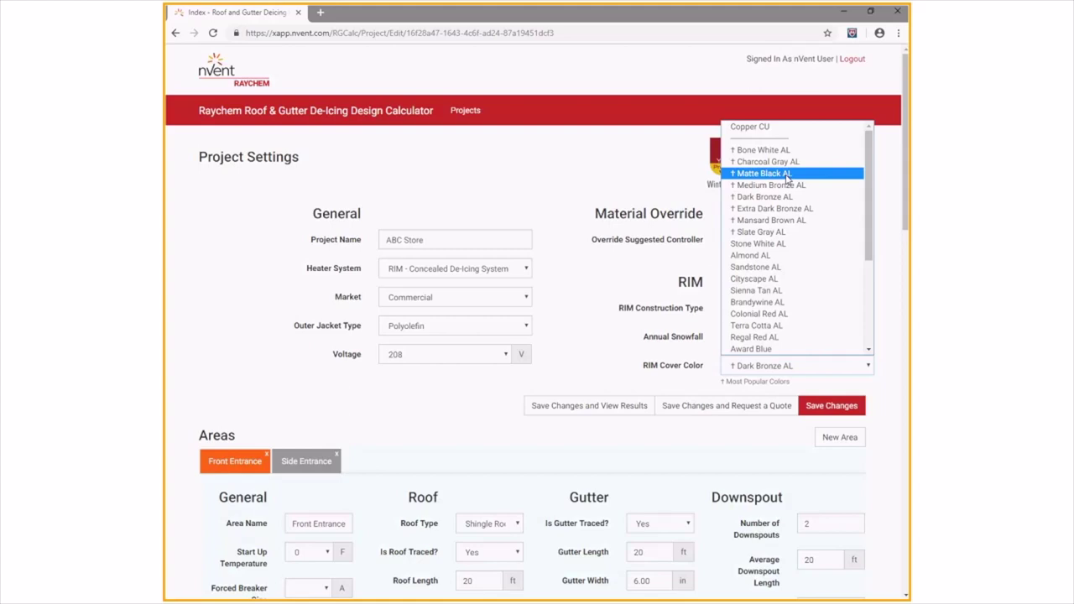
click(769, 239)
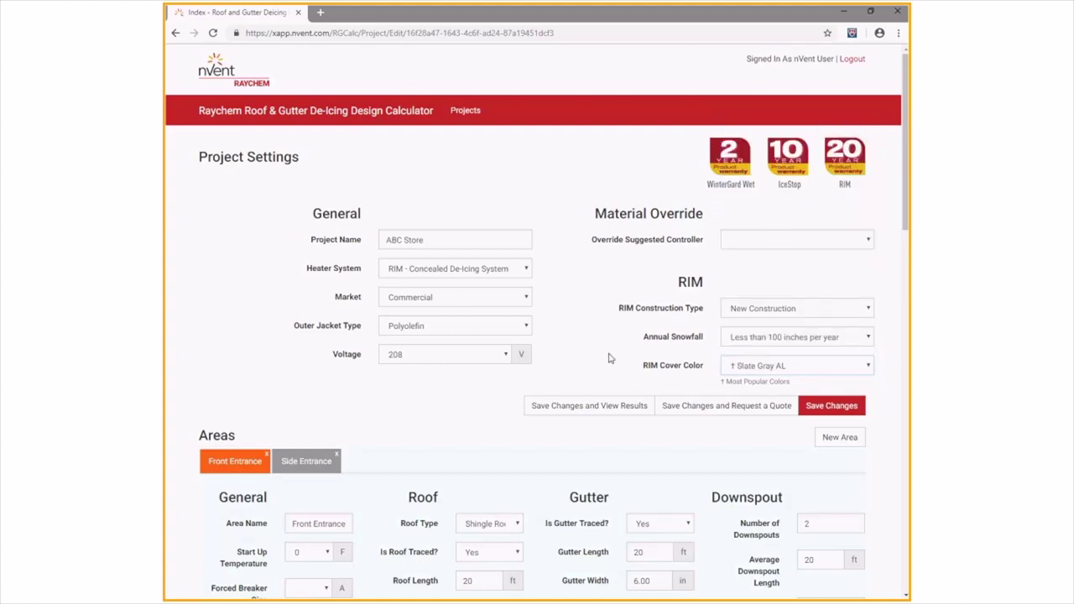
- Choose a roof pitch equal to or greater than 3/12 for the Front Entrance area
scroll(610, 358, down, 1)
scroll(610, 358, down, 3)
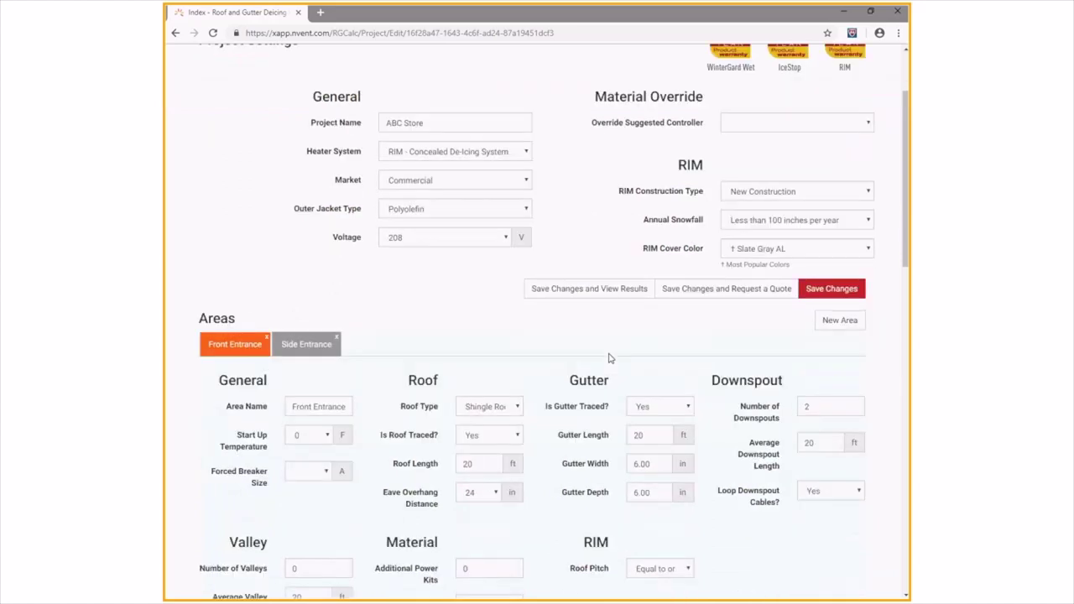
scroll(610, 358, down, 3)
scroll(610, 358, down, 3)
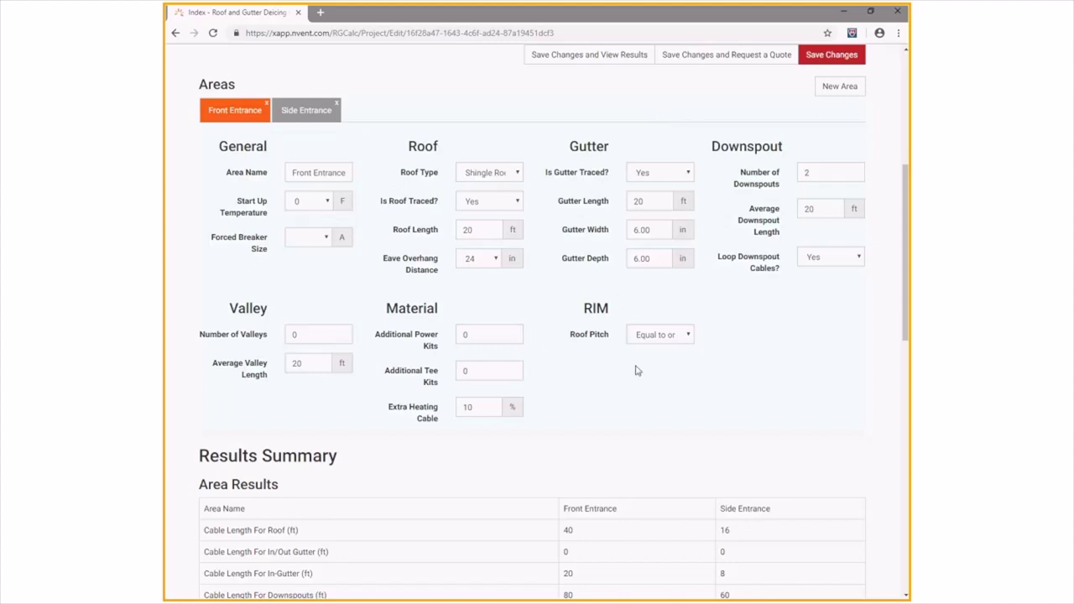
click(689, 335)
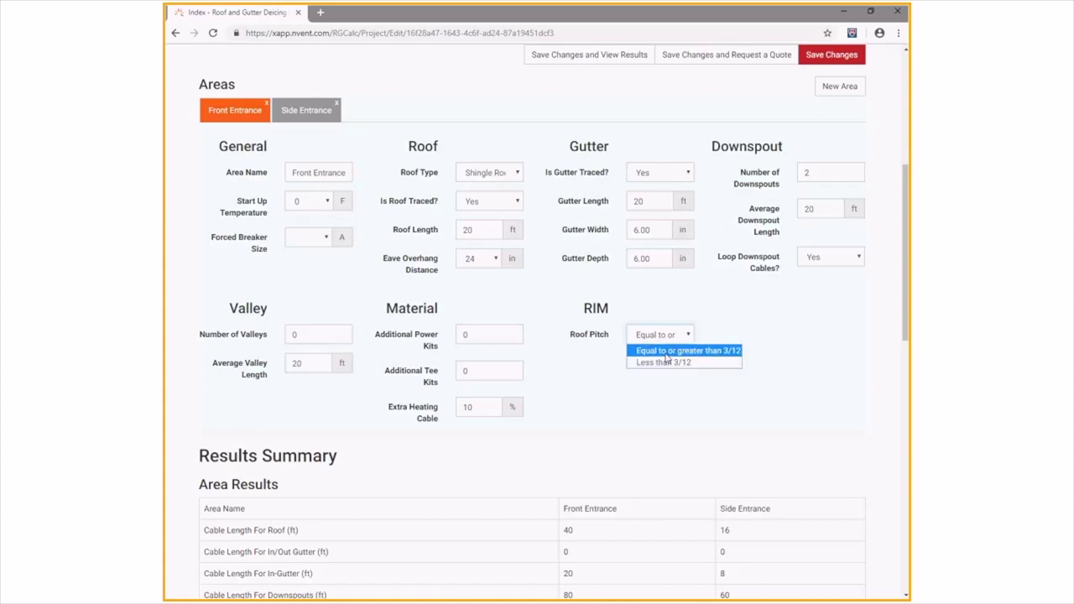
click(666, 352)
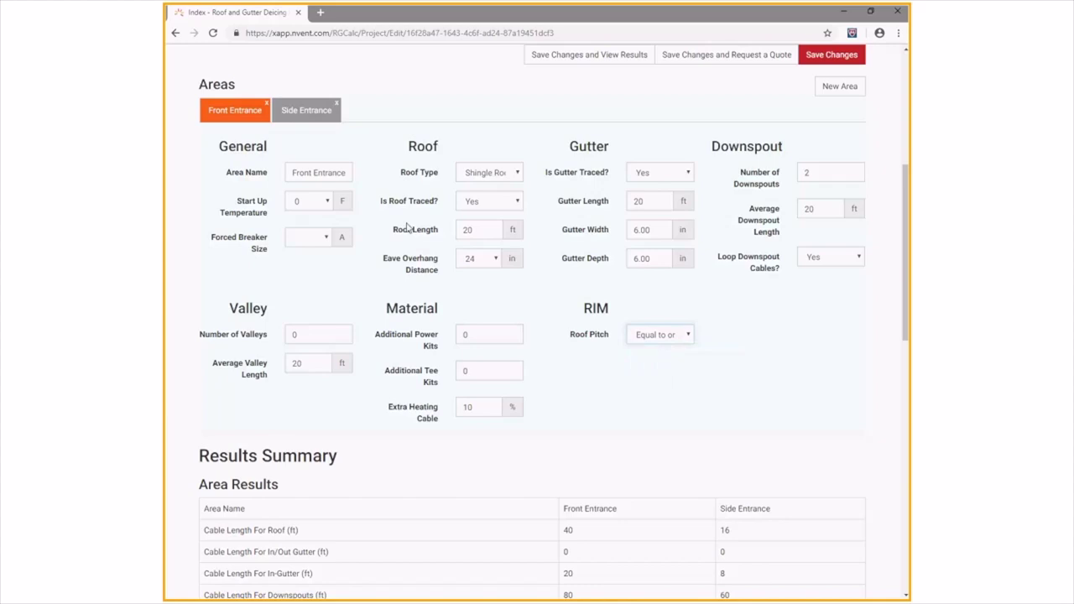
- Set the Side Entrance area's roof pitch to less than 3/12
click(308, 111)
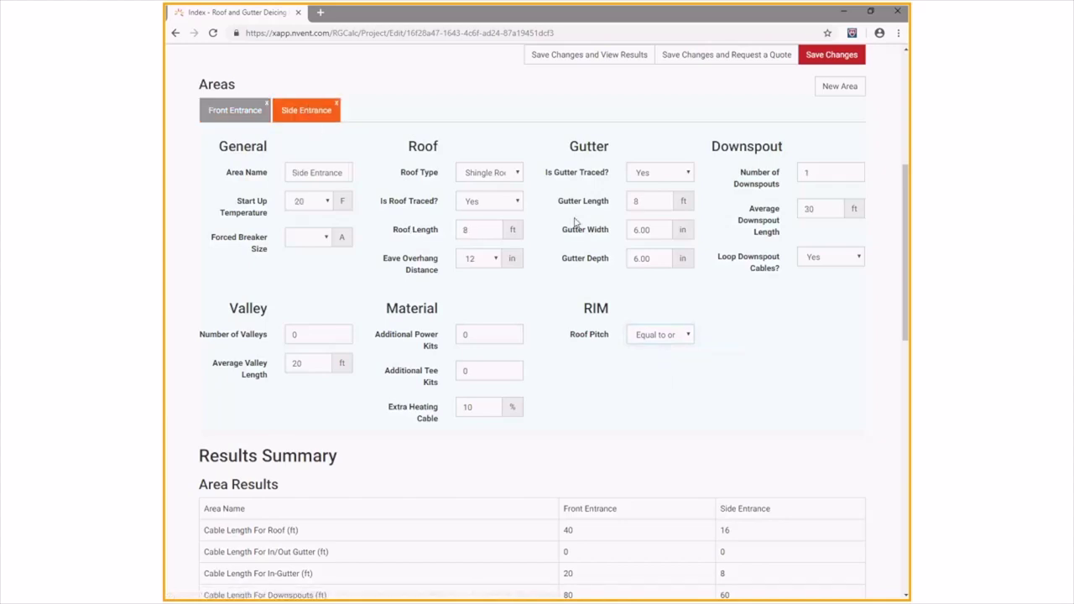
click(688, 334)
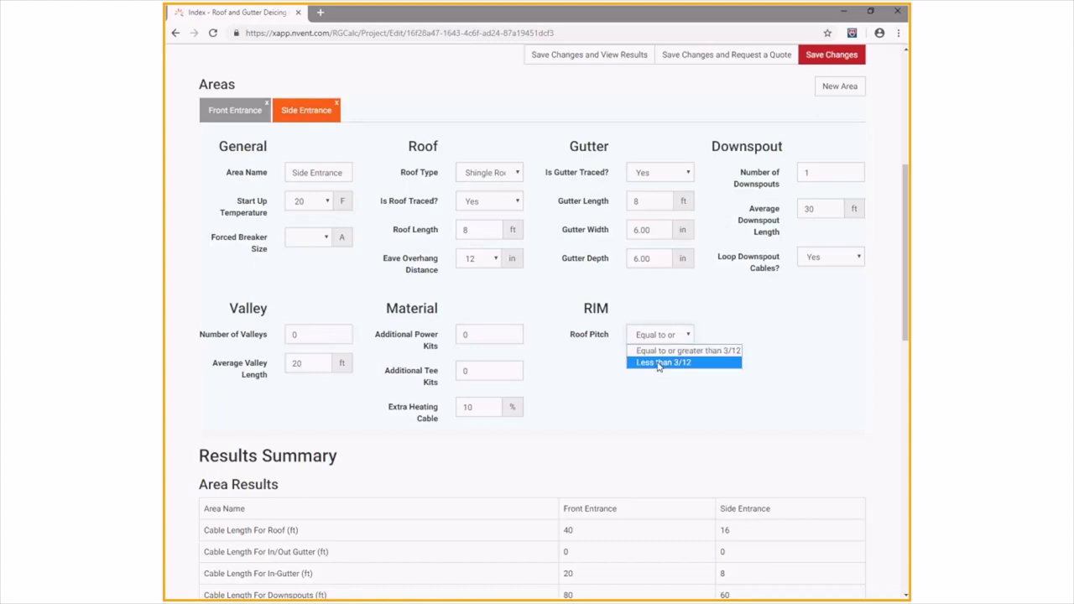
click(658, 362)
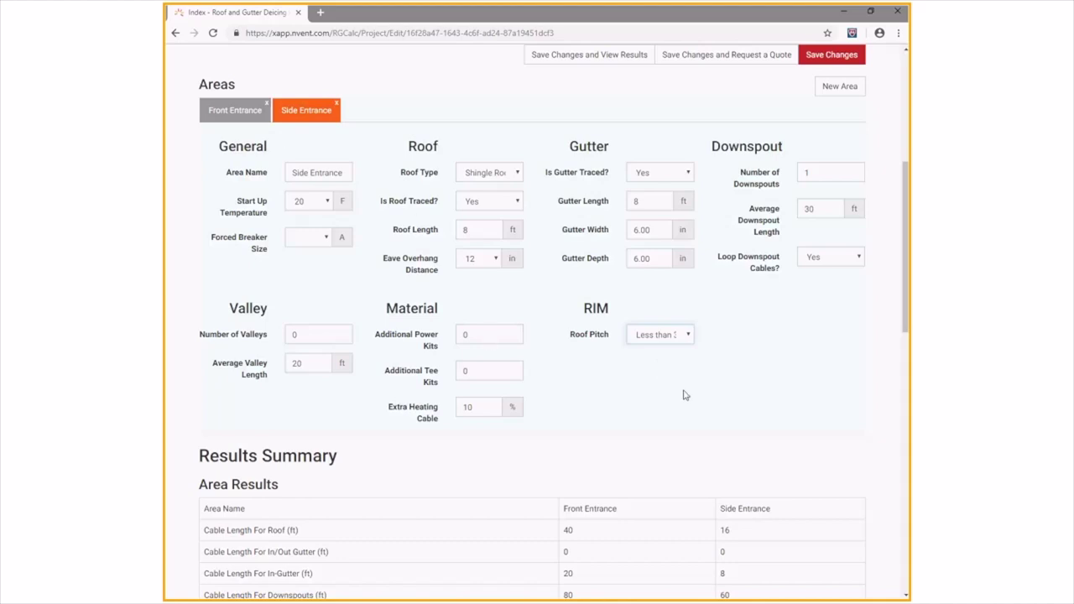
- Review the area results for both entrances and the project bill of materials for the RIM system
scroll(684, 395, down, 1)
scroll(684, 395, down, 3)
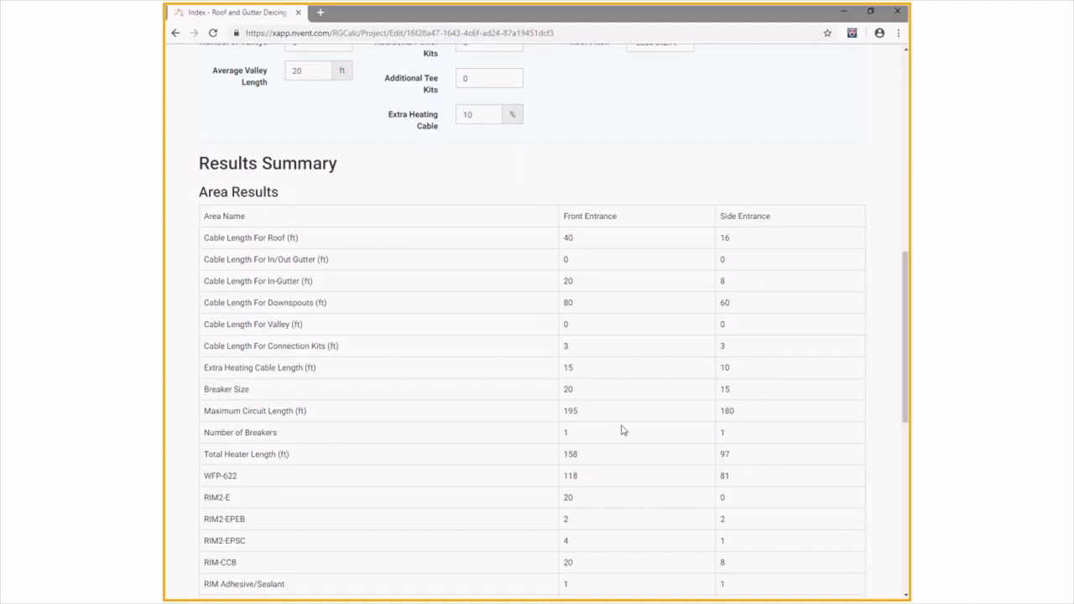
scroll(622, 430, down, 1)
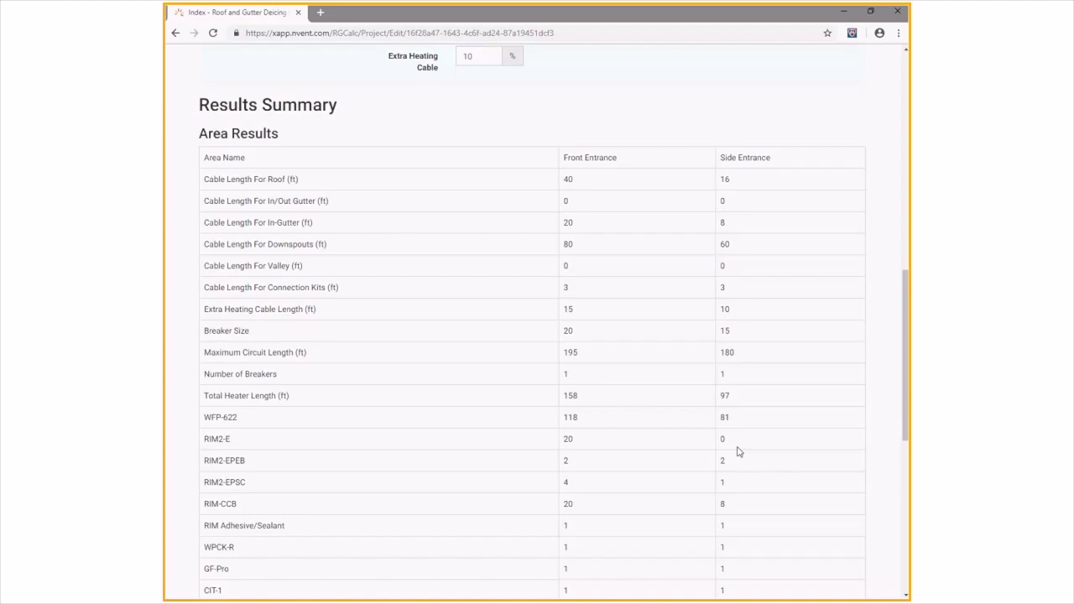
scroll(737, 451, down, 2)
scroll(737, 451, down, 2)
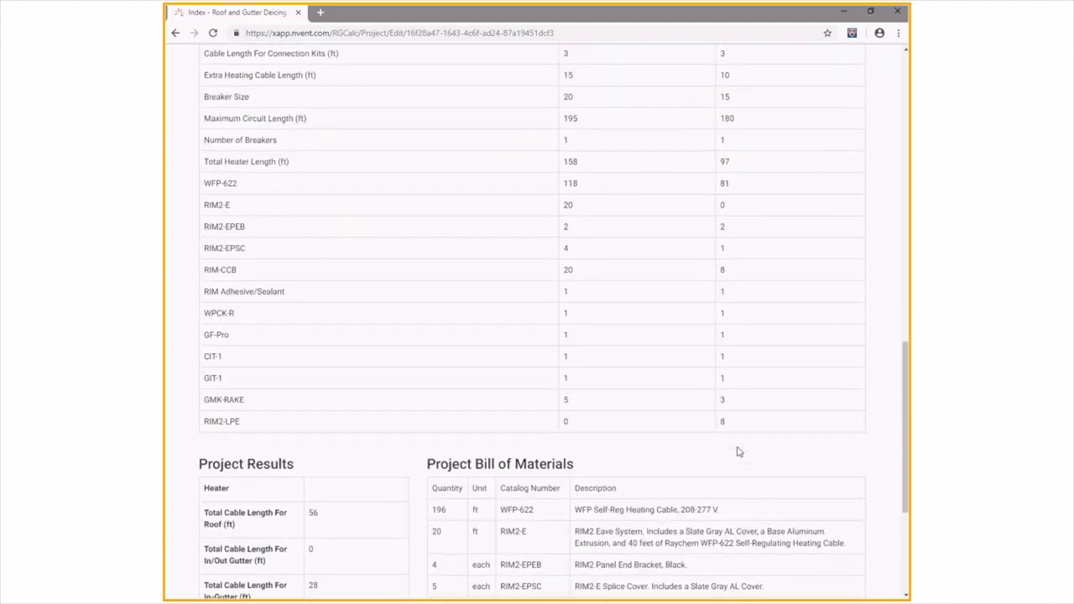
scroll(738, 451, down, 2)
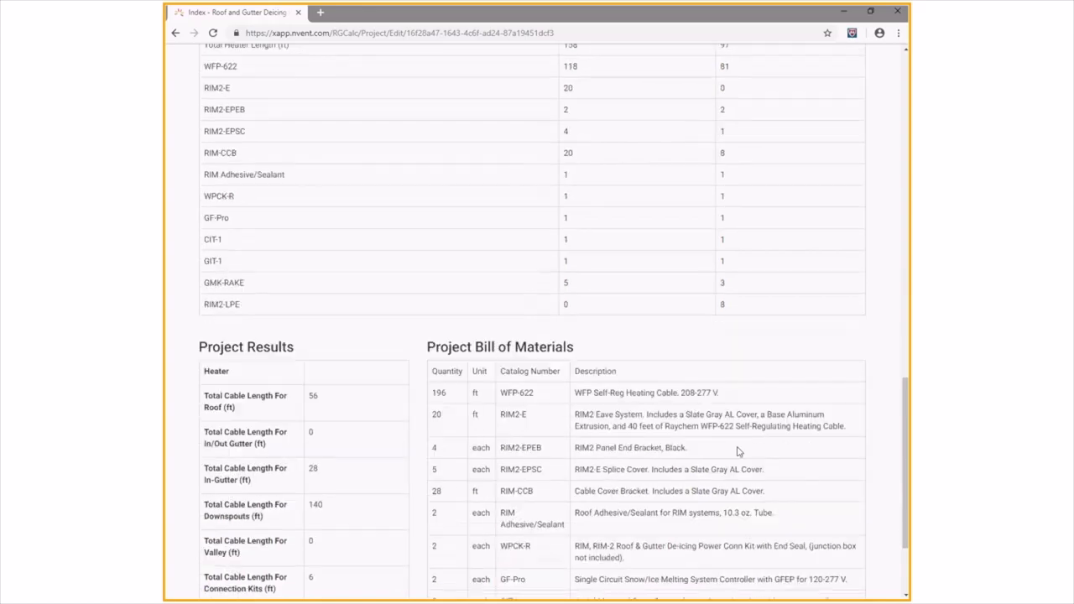
scroll(738, 451, down, 1)
scroll(737, 451, down, 1)
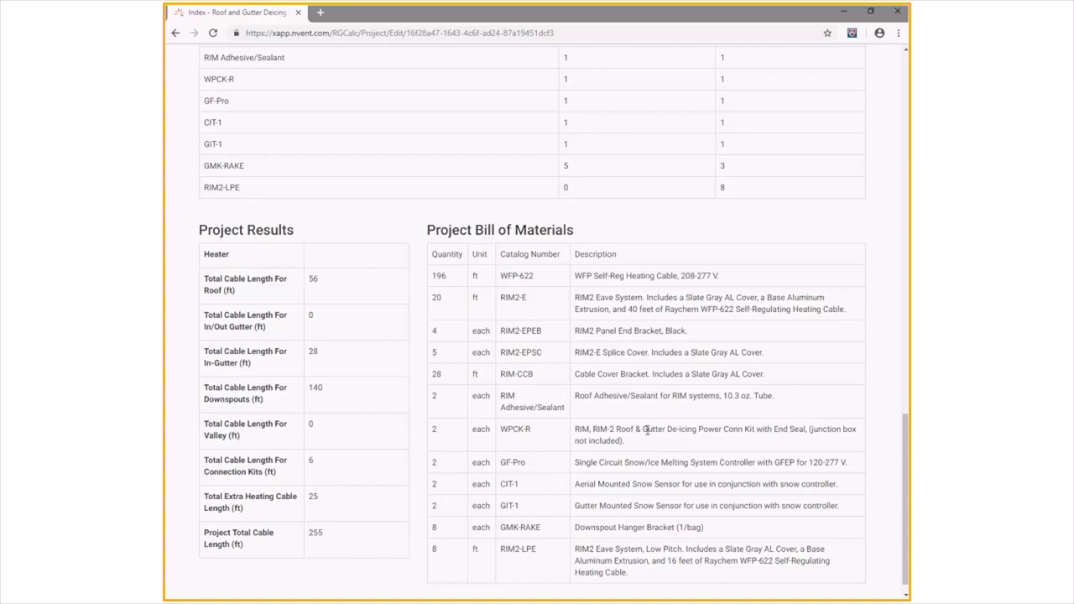
- Save the changes to the ABC Store project with its RIM system settings
scroll(647, 430, up, 7)
scroll(646, 435, up, 5)
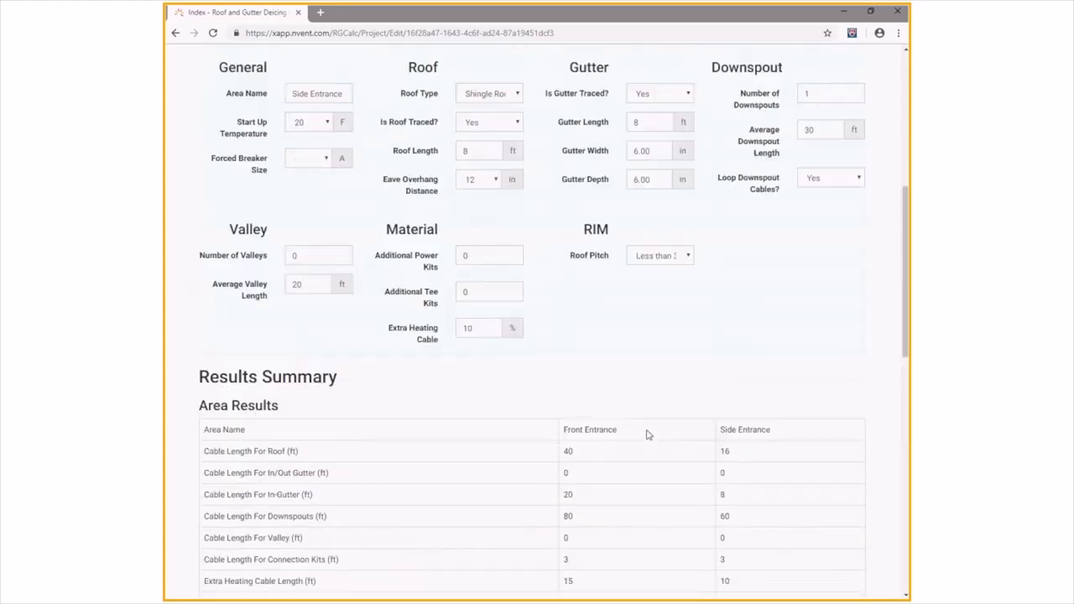
scroll(647, 433, up, 1)
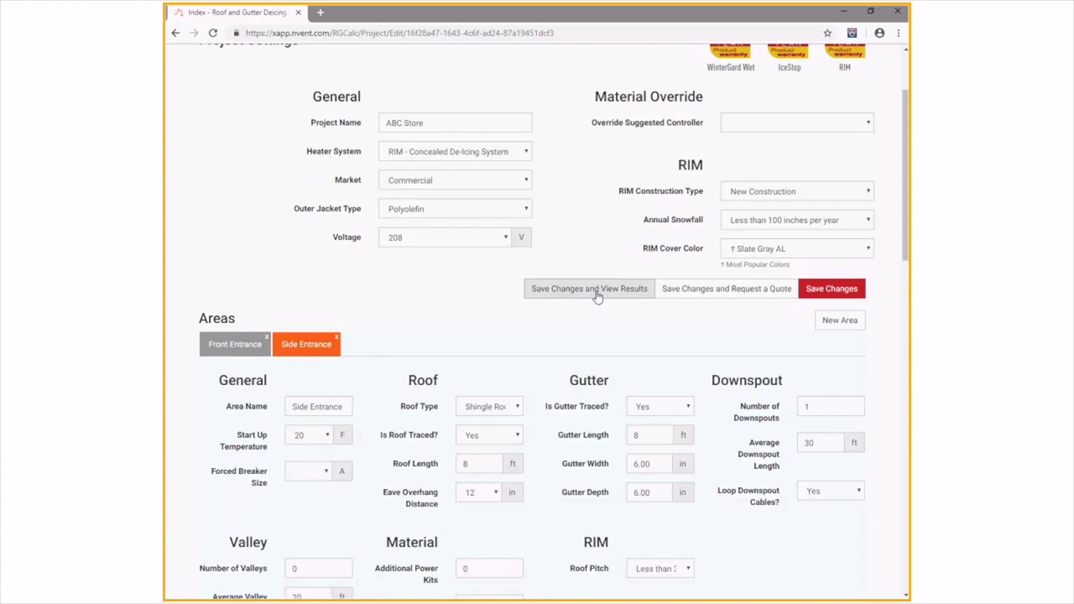
click(839, 291)
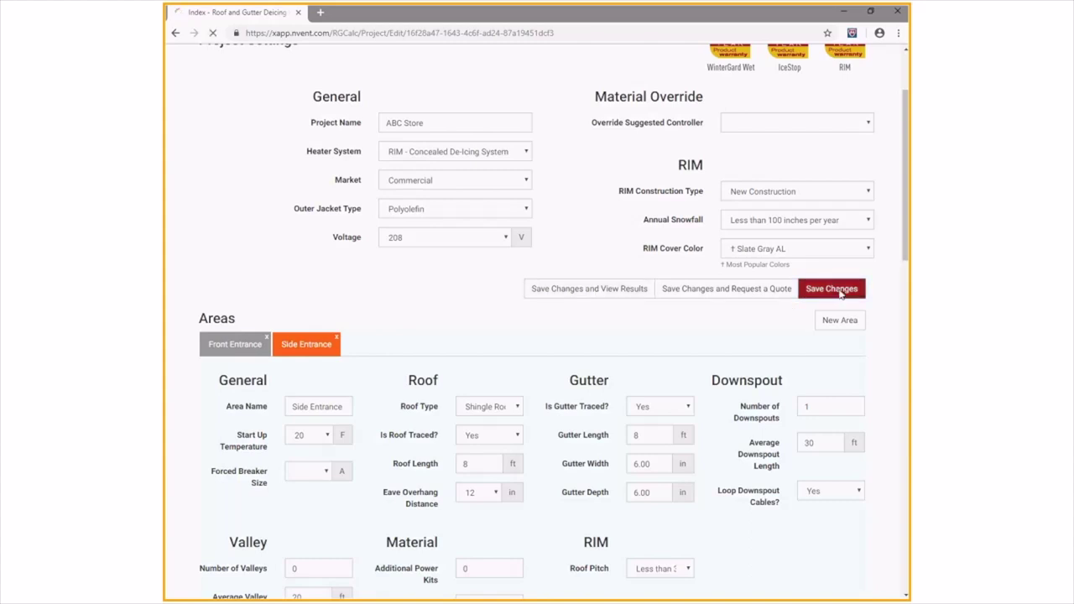